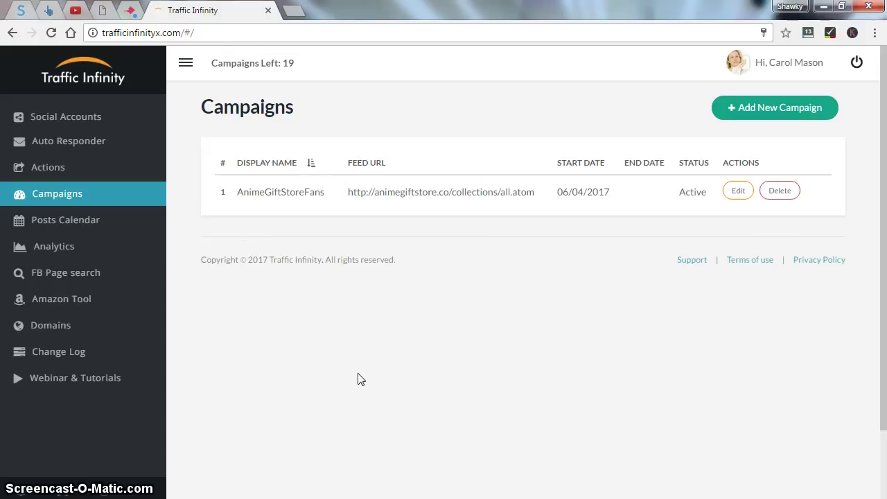
- Tour the Campaigns, Social Accounts and Actions pages, finishing on Social Accounts
{"action": "left_click", "coordinate": [109, 197]}
{"action": "left_click", "coordinate": [98, 125]}
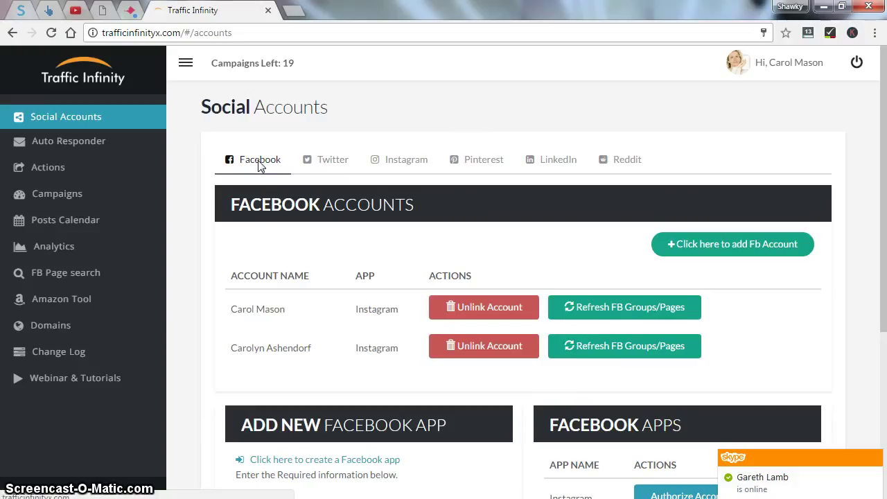
{"action": "left_click", "coordinate": [105, 201]}
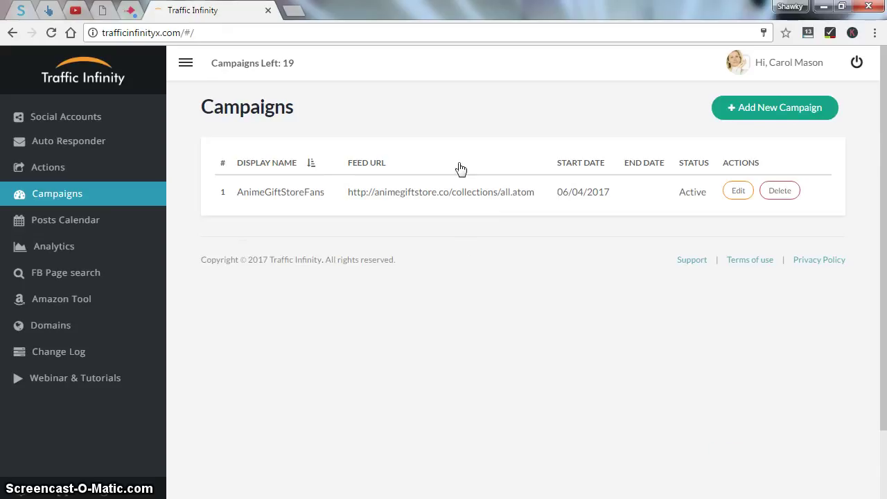
{"action": "left_click", "coordinate": [104, 127]}
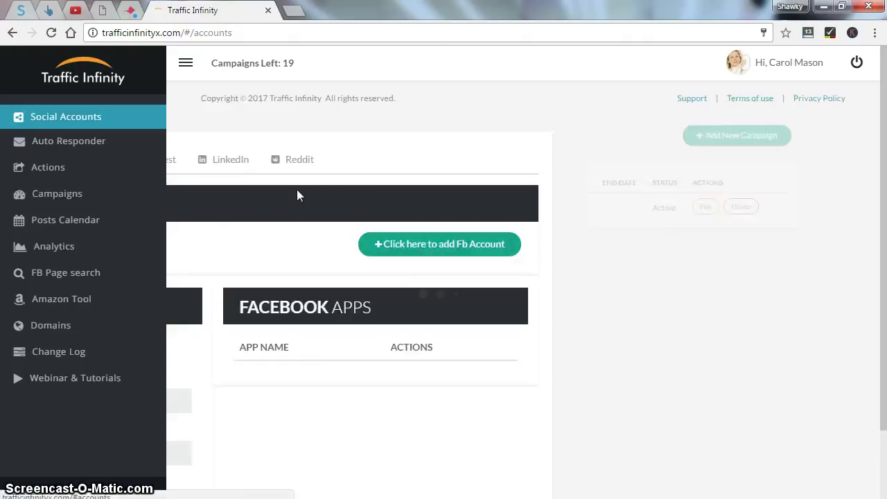
{"action": "left_click", "coordinate": [79, 174]}
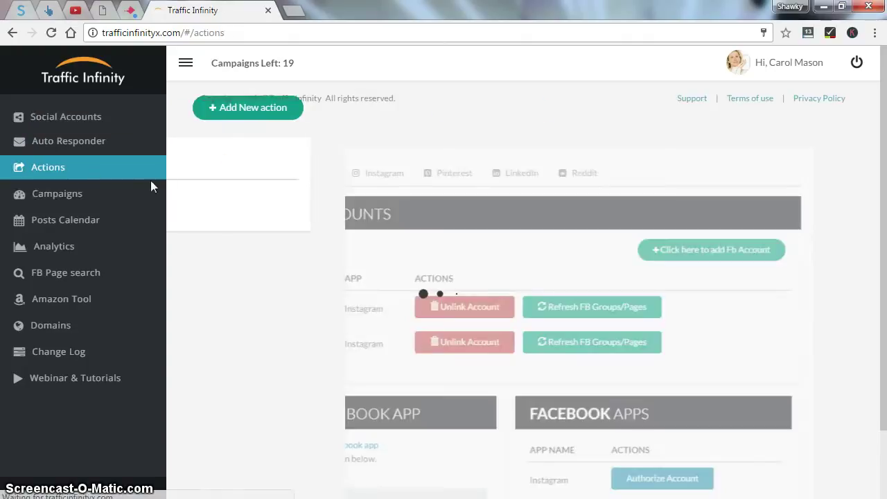
{"action": "left_click", "coordinate": [31, 200]}
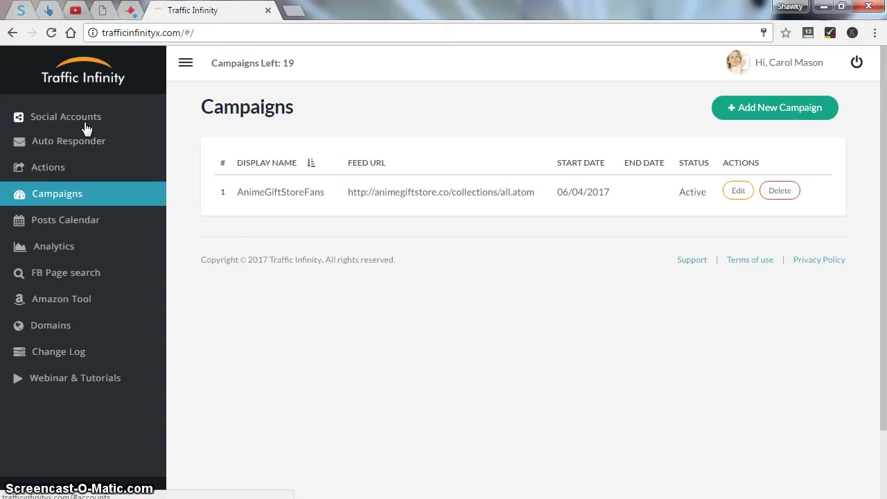
{"action": "left_click", "coordinate": [58, 118]}
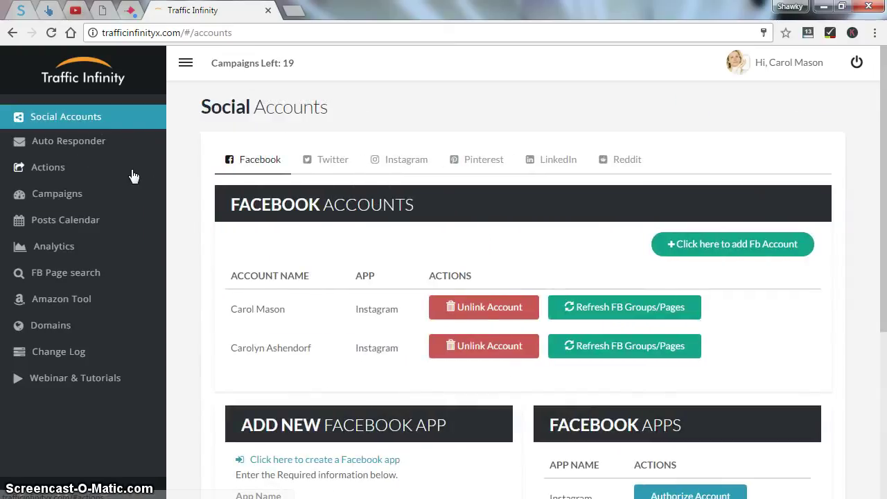
- Return to the Campaigns page showing the AnimeGiftStoreFans campaign
{"action": "left_click", "coordinate": [55, 192]}
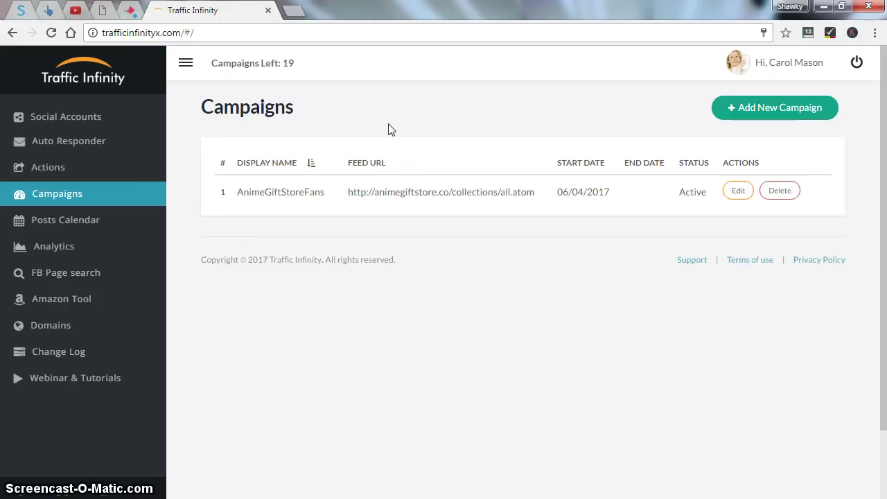
- Start a new CTA and preview the type and slot options, keeping Optin Form and CTA 1
{"action": "left_click", "coordinate": [42, 173]}
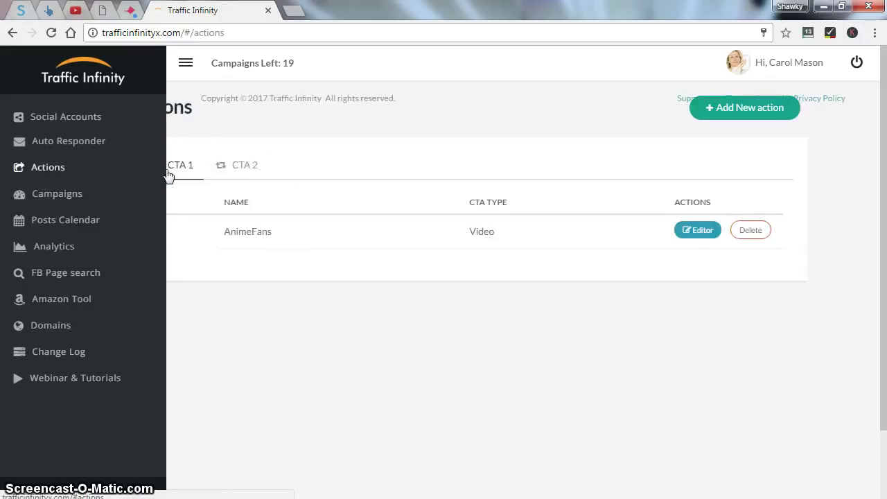
{"action": "left_click", "coordinate": [775, 111]}
{"action": "left_click", "coordinate": [476, 212]}
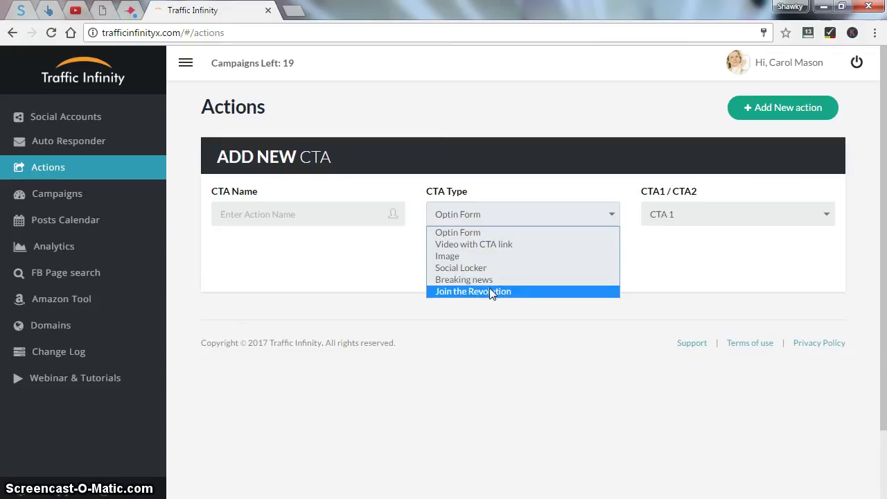
{"action": "left_click", "coordinate": [683, 217]}
{"action": "left_click", "coordinate": [685, 215]}
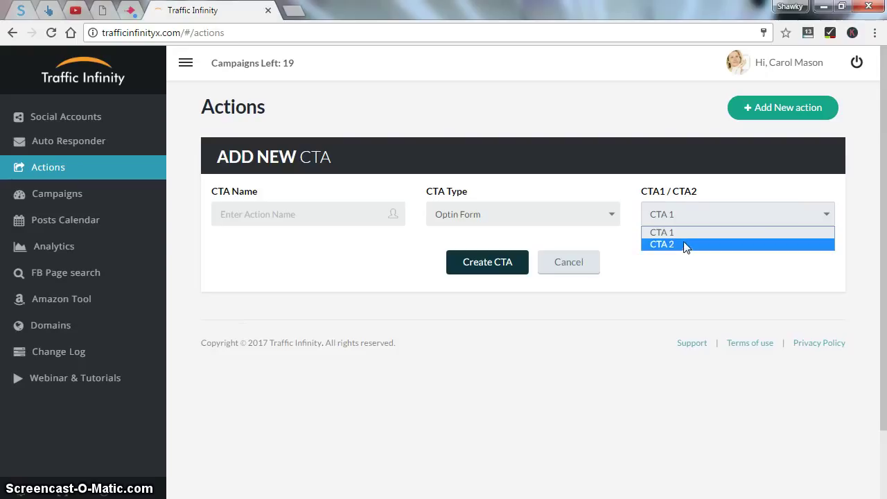
{"action": "left_click", "coordinate": [674, 276]}
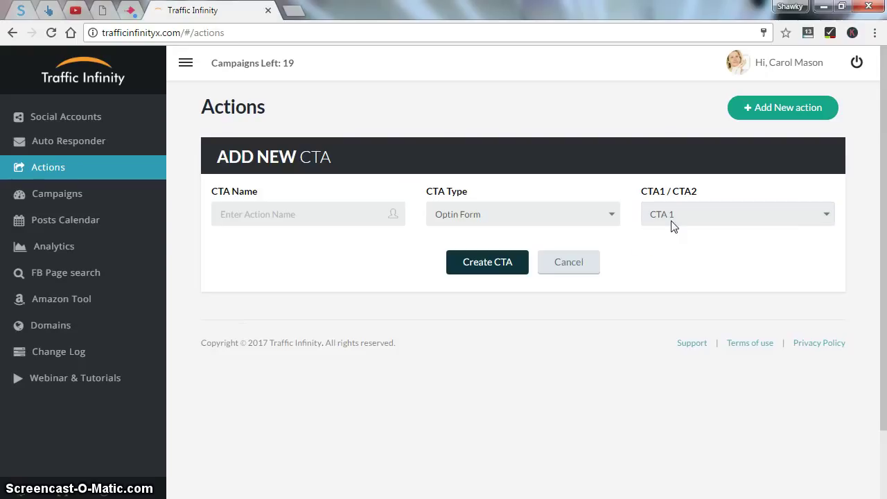
- Create an Optin Form CTA named 'sfsdf'
{"action": "left_click", "coordinate": [313, 215]}
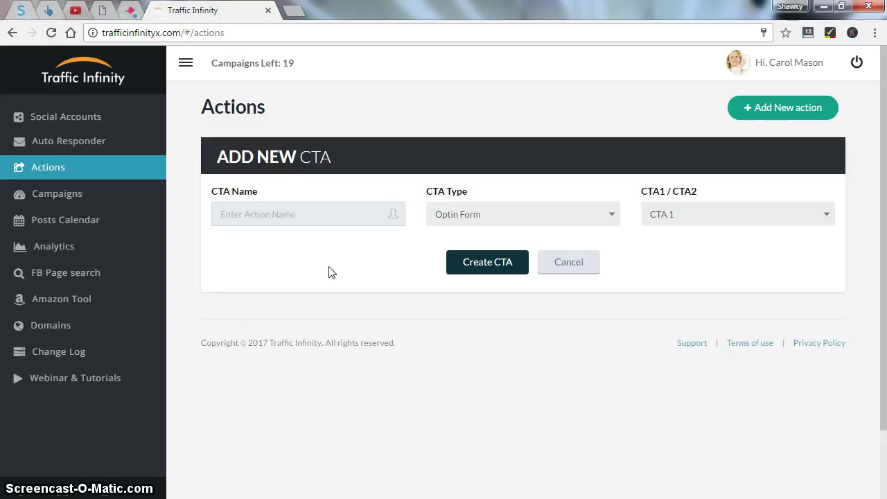
{"action": "type", "text": "sfsdf"}
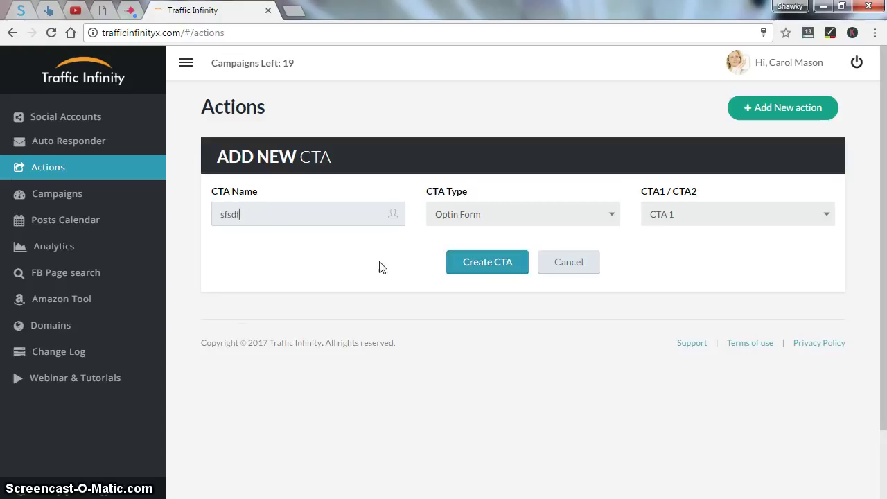
{"action": "left_click", "coordinate": [470, 205]}
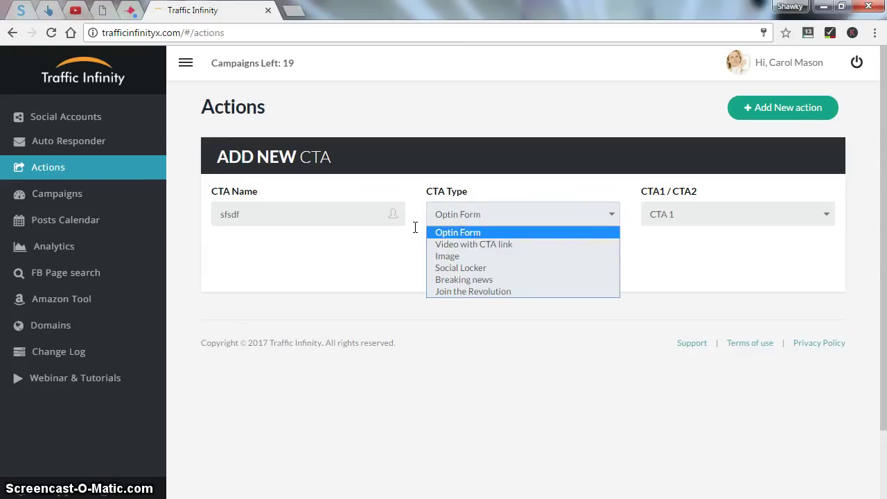
{"action": "left_click", "coordinate": [415, 227]}
{"action": "left_click", "coordinate": [474, 222]}
{"action": "left_click", "coordinate": [380, 261]}
{"action": "left_click", "coordinate": [502, 260]}
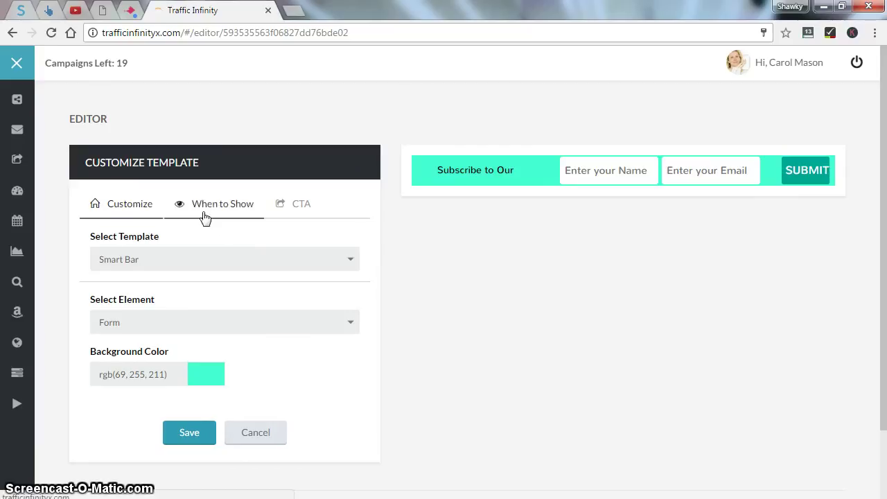
- Review the template and element choices, keeping Smart Bar and Form, then view When to Show
{"action": "scroll", "coordinate": [176, 261], "scroll_direction": "down", "scroll_amount": 1}
{"action": "scroll", "coordinate": [166, 277], "scroll_direction": "up", "scroll_amount": 1}
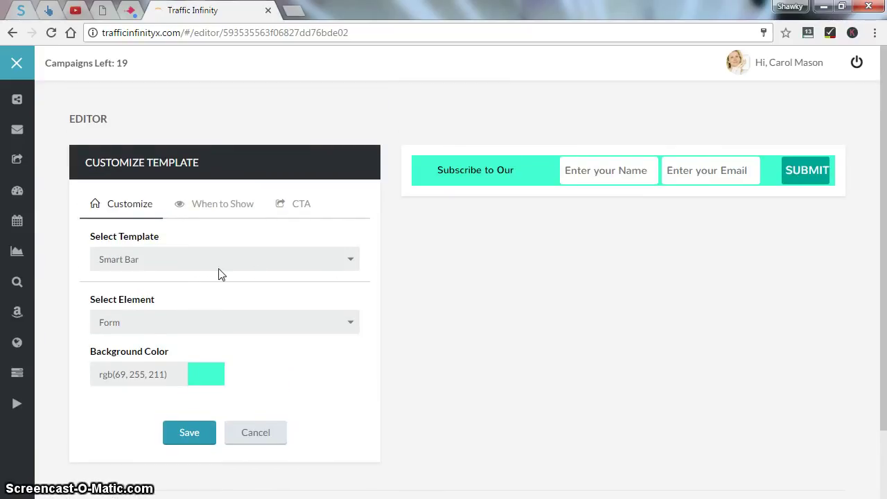
{"action": "left_click", "coordinate": [210, 270]}
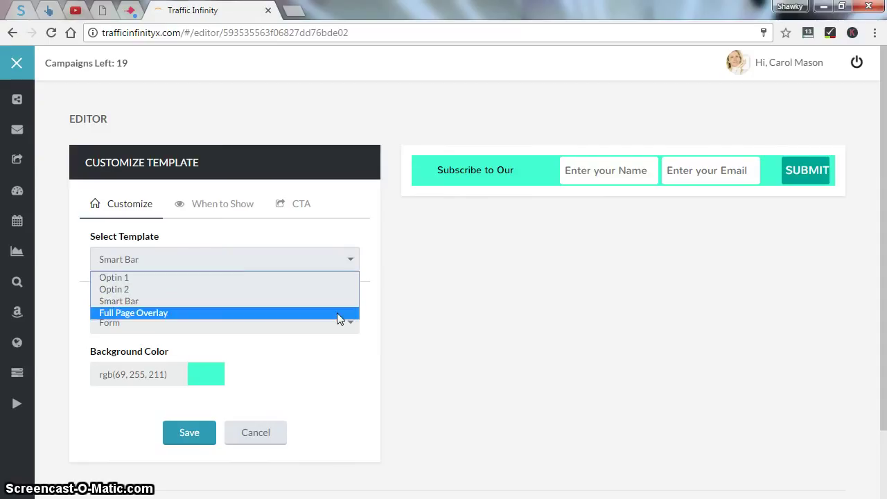
{"action": "left_click", "coordinate": [362, 359]}
{"action": "left_click", "coordinate": [234, 327]}
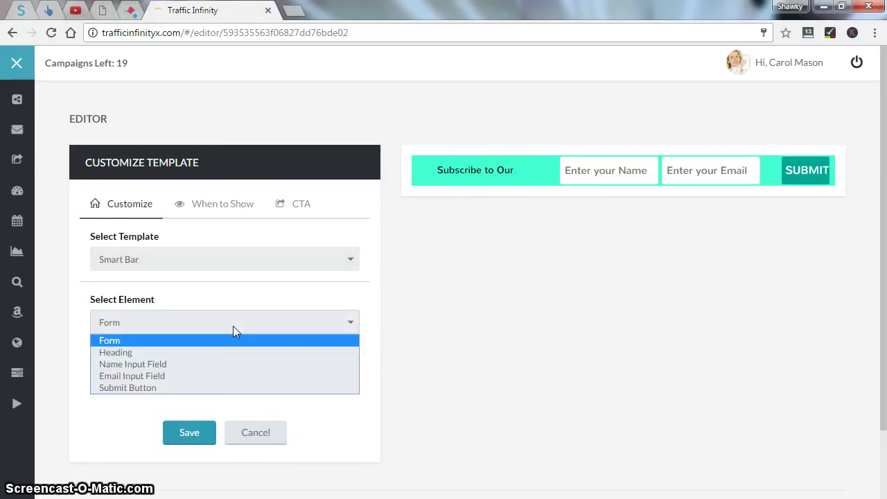
{"action": "left_click", "coordinate": [234, 327]}
{"action": "scroll", "coordinate": [239, 343], "scroll_direction": "down", "scroll_amount": 2}
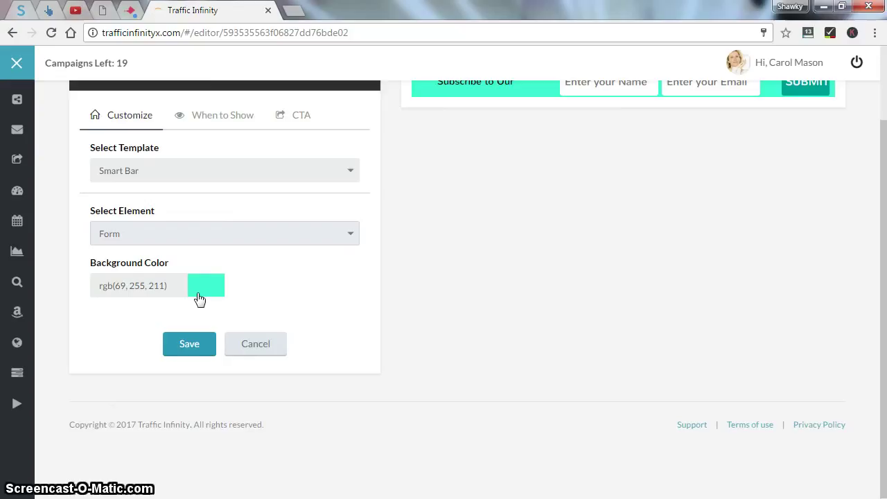
{"action": "scroll", "coordinate": [198, 296], "scroll_direction": "up", "scroll_amount": 3}
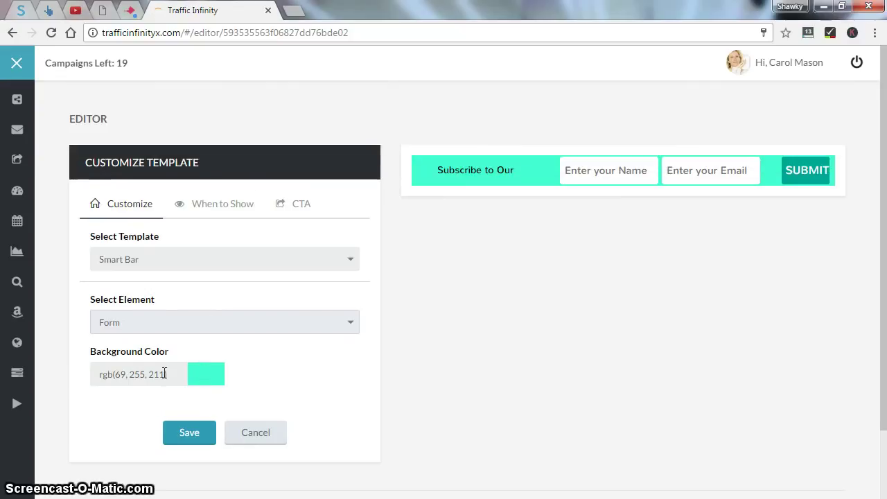
{"action": "left_click", "coordinate": [201, 216]}
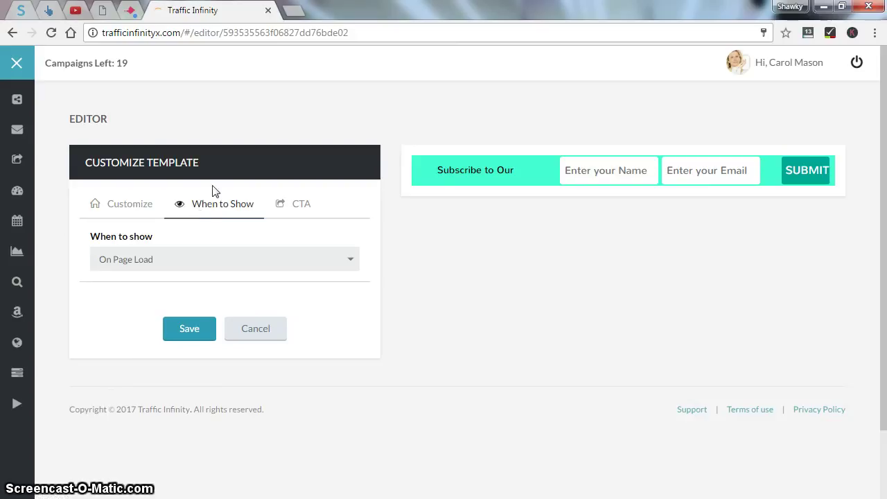
- Try the After Some Time trigger with its 5-second delay, then set the bar to On Exit
{"action": "left_click", "coordinate": [188, 261]}
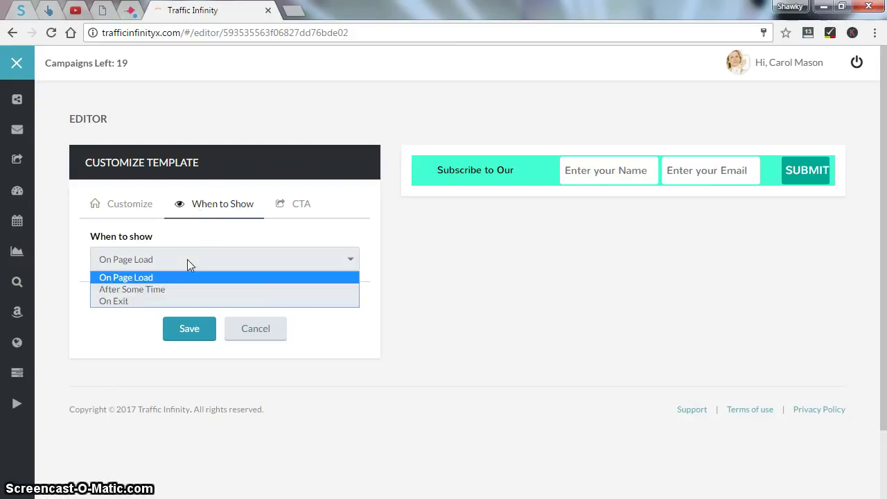
{"action": "left_click", "coordinate": [214, 289]}
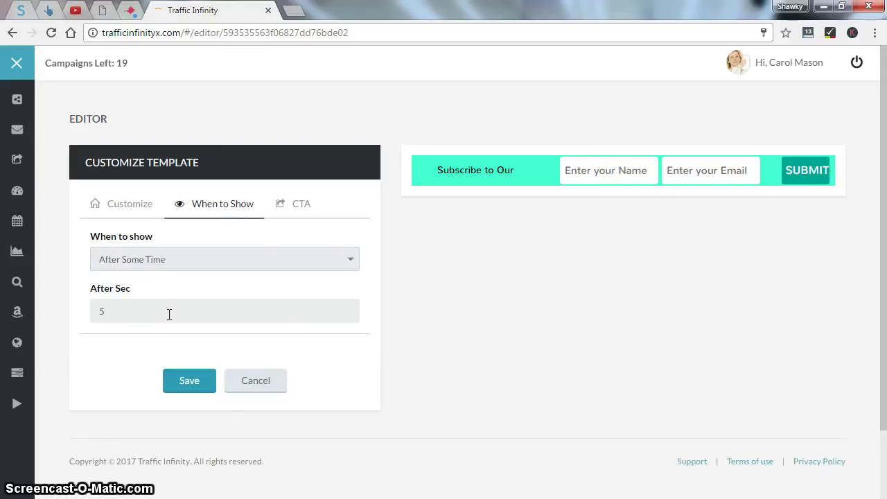
{"action": "double_click", "coordinate": [166, 318]}
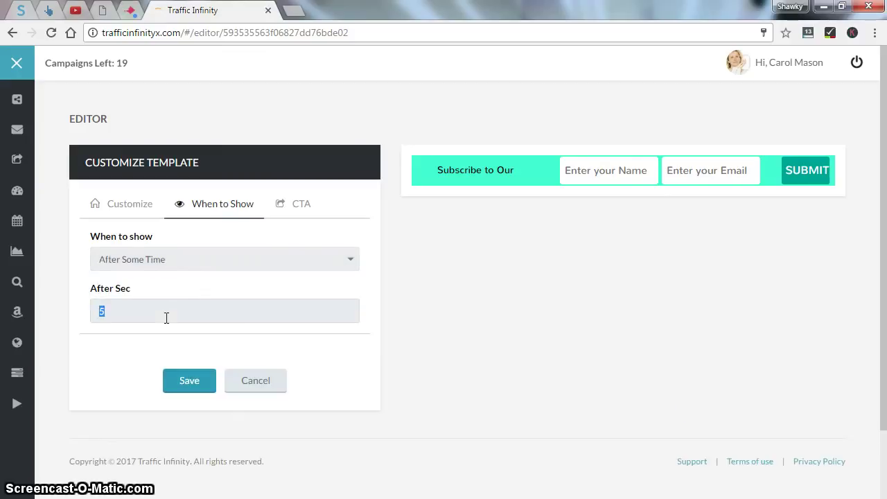
{"action": "left_click", "coordinate": [187, 268]}
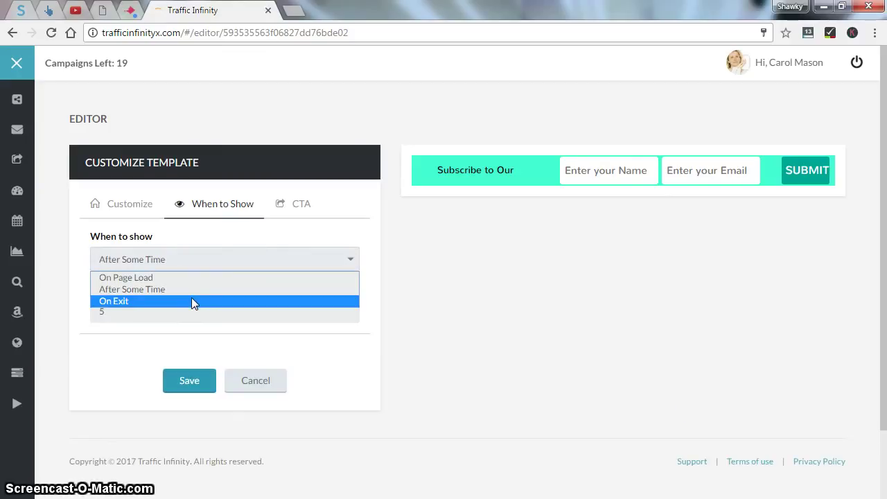
{"action": "left_click", "coordinate": [191, 301]}
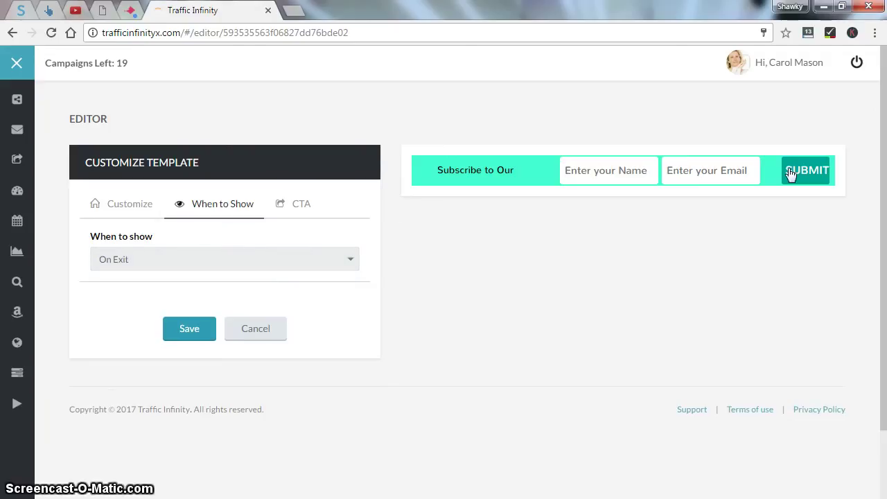
{"action": "left_click", "coordinate": [315, 205]}
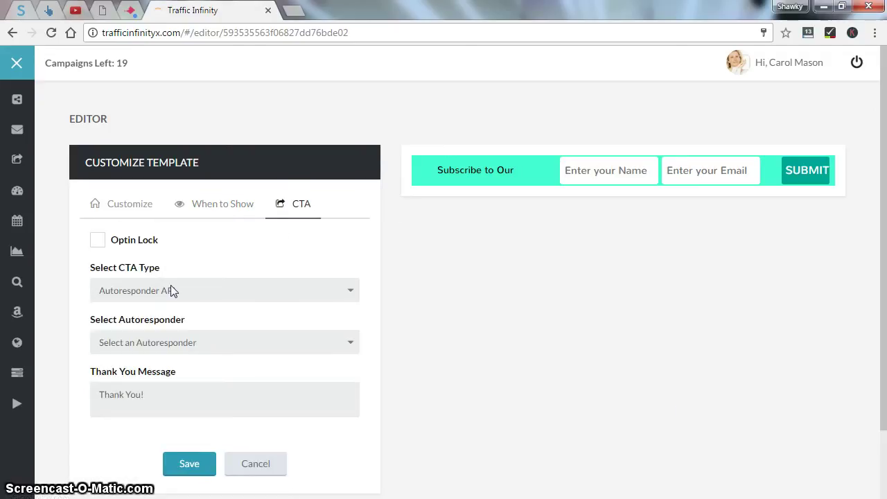
{"action": "scroll", "coordinate": [139, 249], "scroll_direction": "down", "scroll_amount": 1}
{"action": "left_click", "coordinate": [128, 173]}
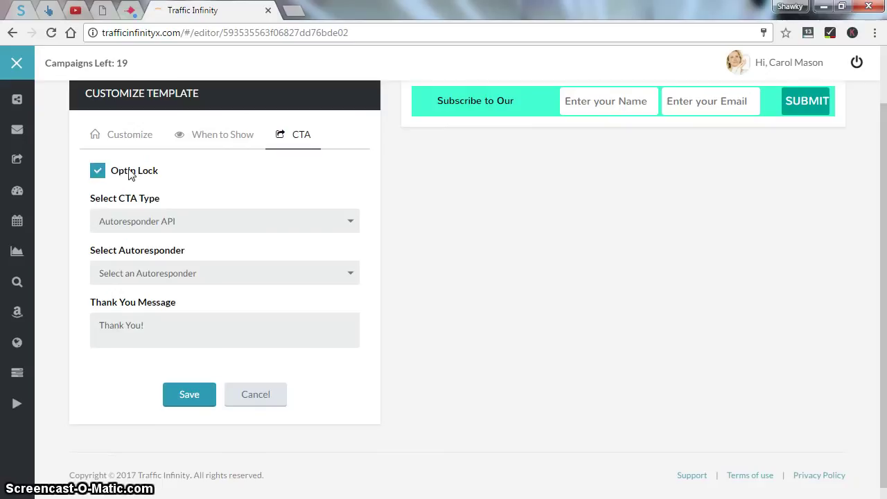
{"action": "left_click", "coordinate": [126, 172]}
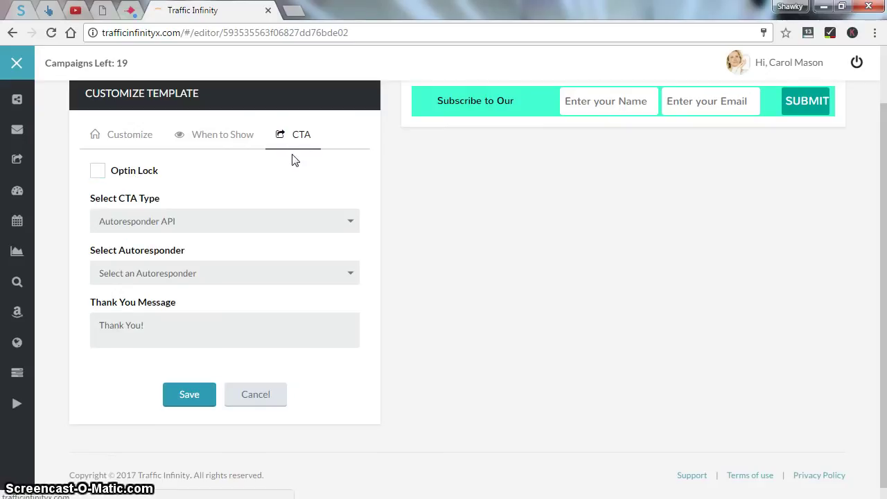
{"action": "scroll", "coordinate": [285, 159], "scroll_direction": "up", "scroll_amount": 1}
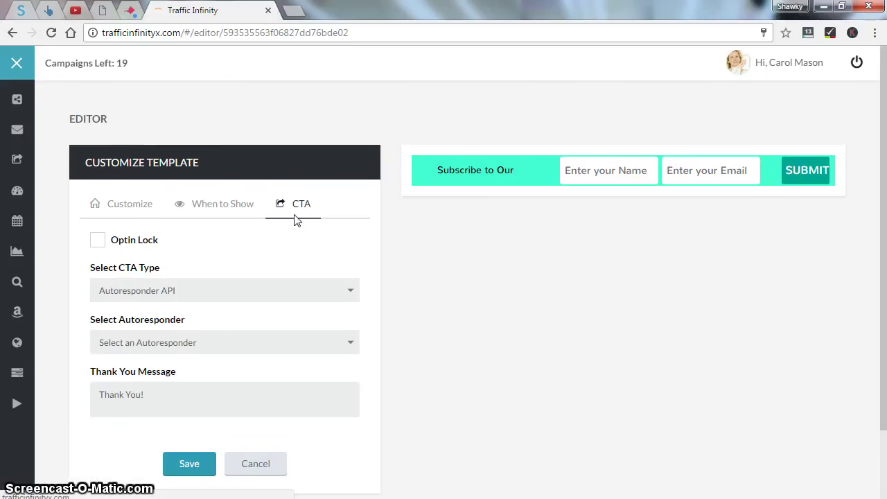
{"action": "left_click", "coordinate": [210, 343]}
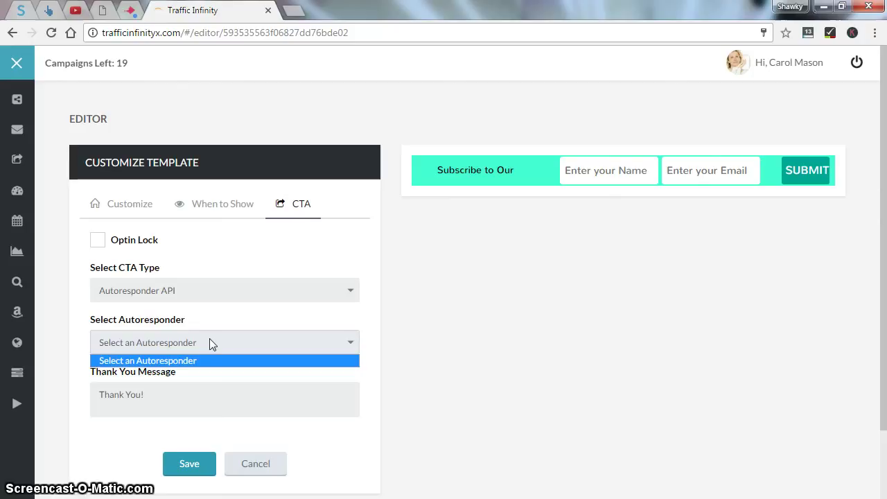
{"action": "left_click", "coordinate": [211, 344]}
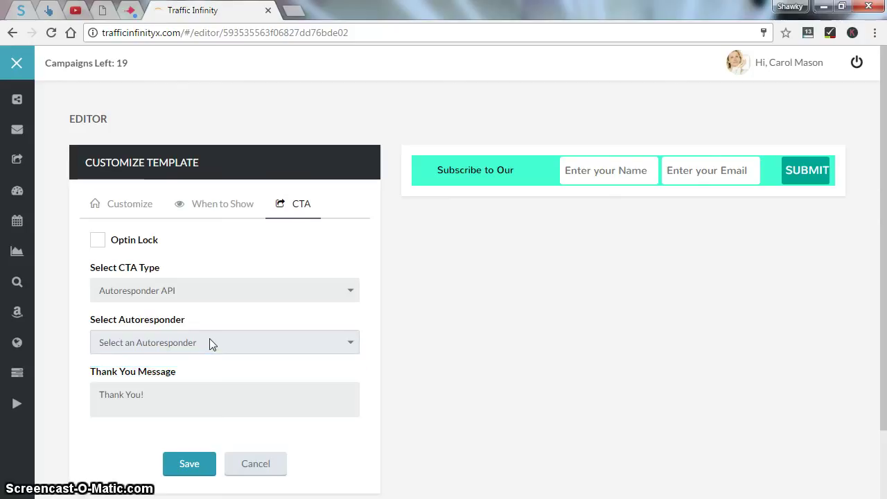
{"action": "left_click", "coordinate": [209, 290]}
{"action": "left_click", "coordinate": [209, 290]}
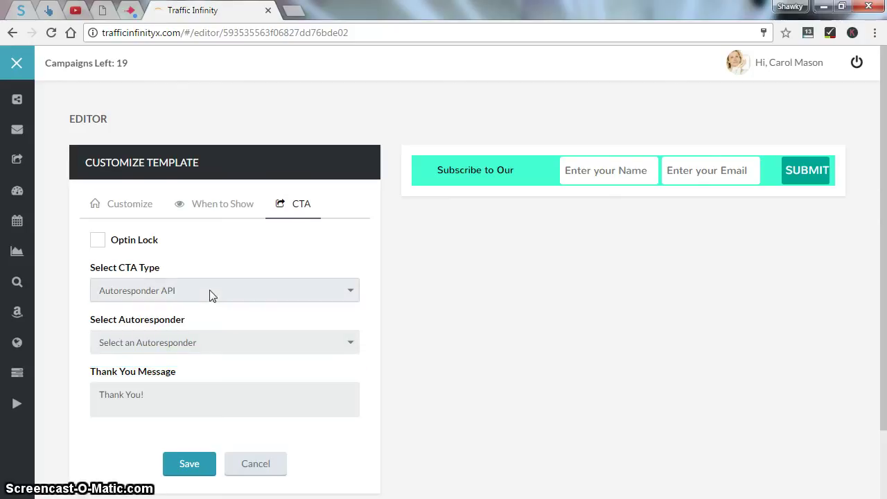
{"action": "left_click", "coordinate": [199, 389]}
{"action": "scroll", "coordinate": [194, 389], "scroll_direction": "down", "scroll_amount": 2}
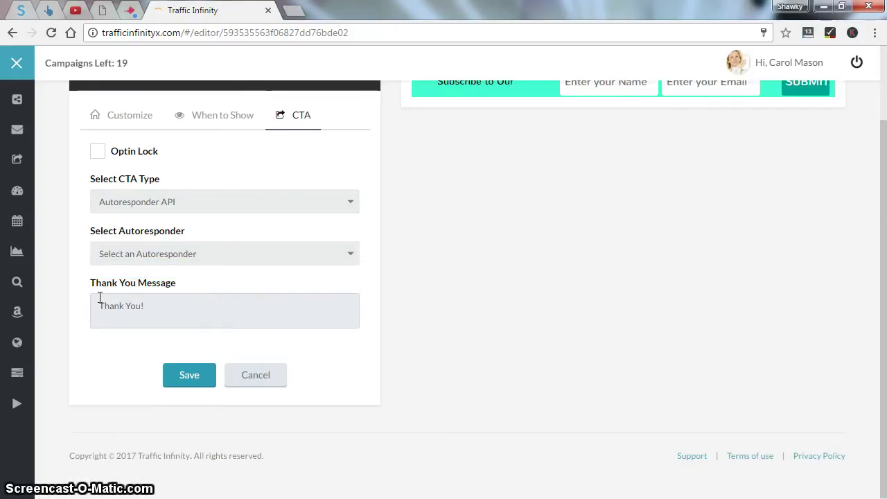
{"action": "left_click_drag", "start_coordinate": [123, 312], "coordinate": [64, 326]}
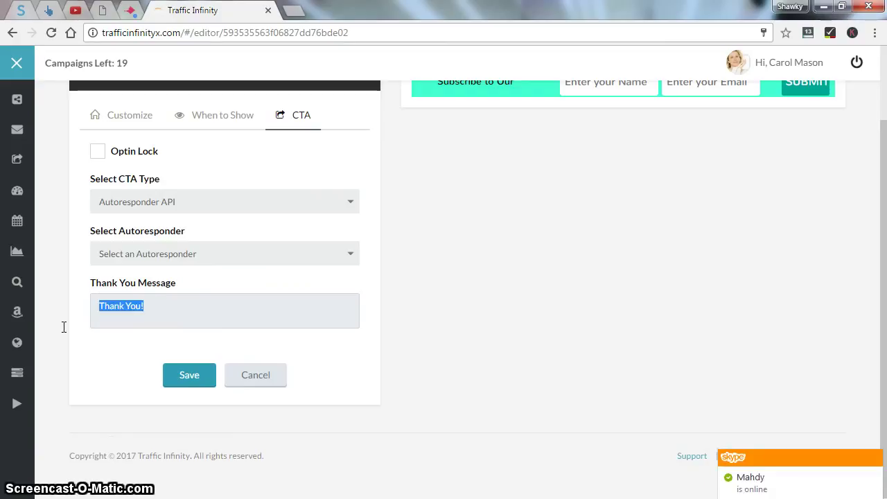
{"action": "left_click", "coordinate": [112, 313]}
{"action": "scroll", "coordinate": [97, 293], "scroll_direction": "up", "scroll_amount": 2}
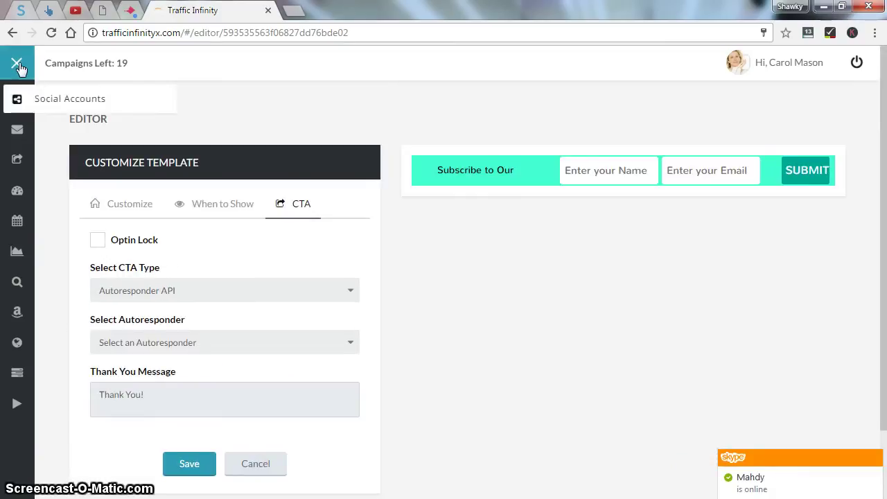
{"action": "left_click", "coordinate": [21, 67]}
- Go to Social Accounts to see the two Facebook accounts linked via the Instagram app
{"action": "left_click", "coordinate": [31, 116]}
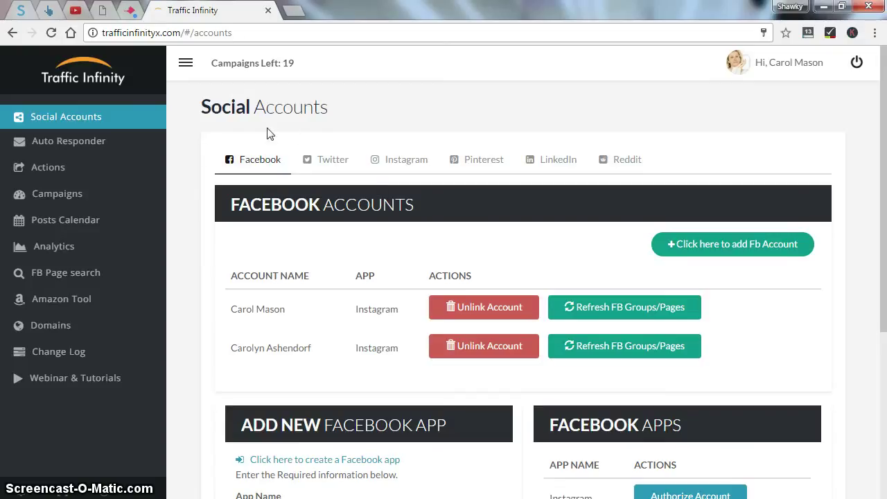
- Browse the autoresponder services in a new autoresponder form without adding one, then go to Actions
{"action": "left_click", "coordinate": [93, 143]}
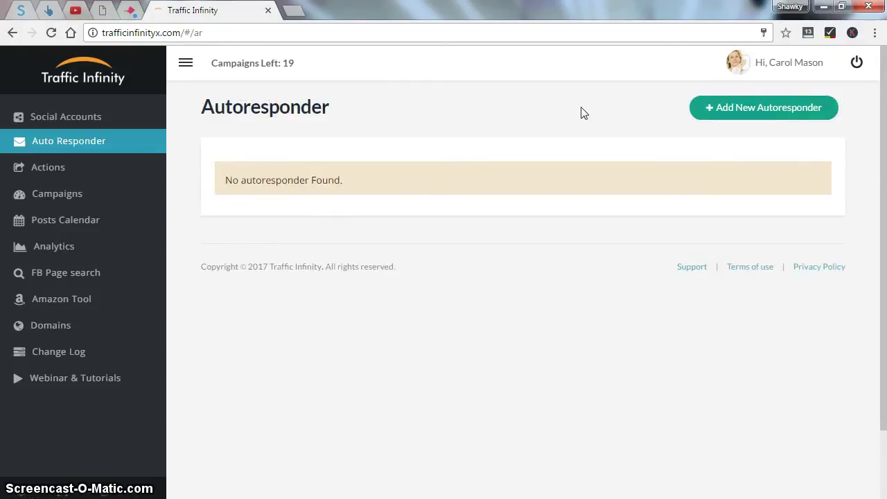
{"action": "left_click", "coordinate": [763, 115]}
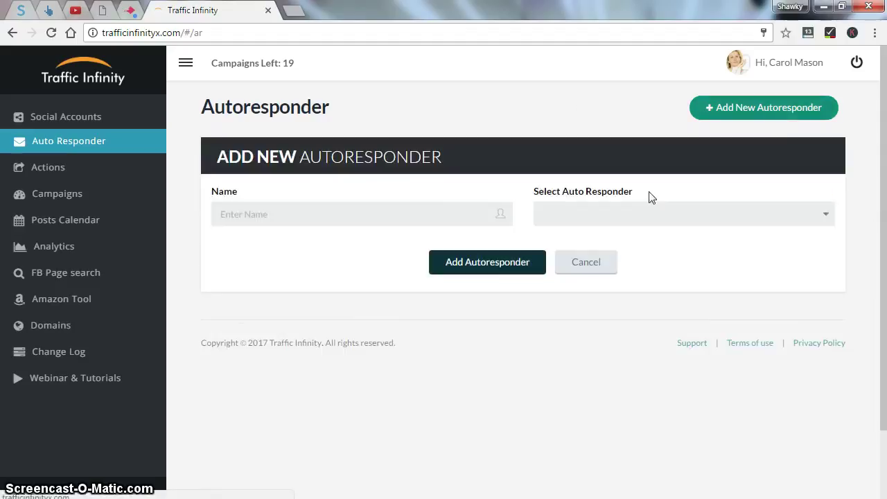
{"action": "left_click", "coordinate": [447, 214]}
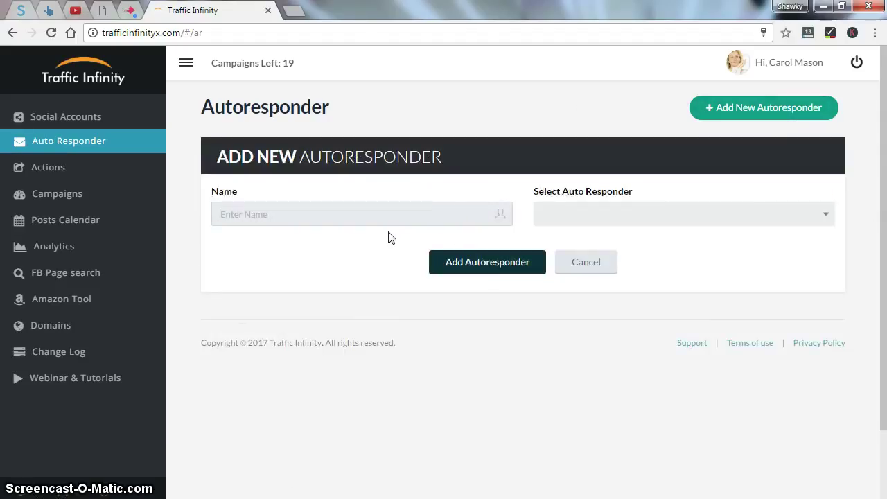
{"action": "left_click", "coordinate": [548, 216]}
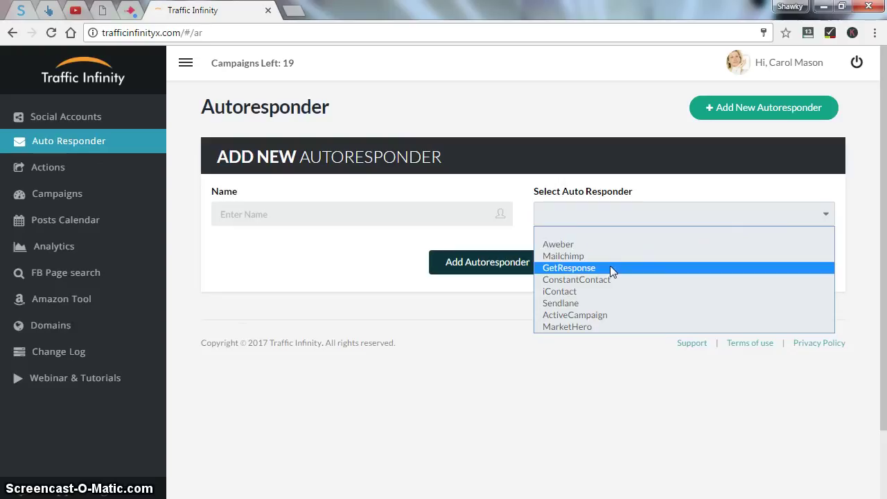
{"action": "left_click", "coordinate": [632, 355]}
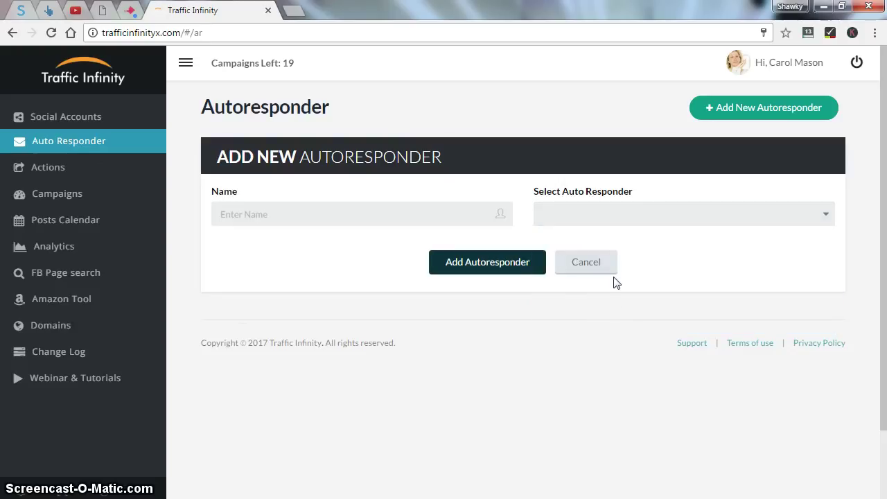
{"action": "left_click", "coordinate": [622, 213]}
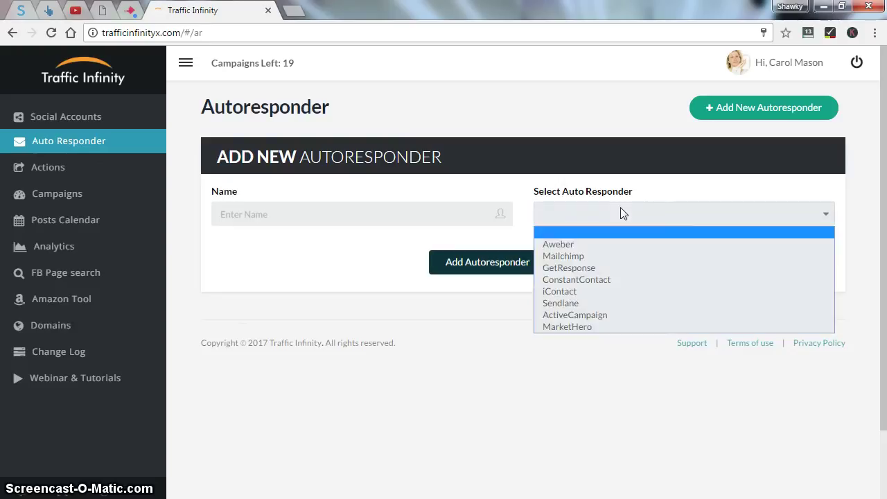
{"action": "left_click", "coordinate": [578, 181]}
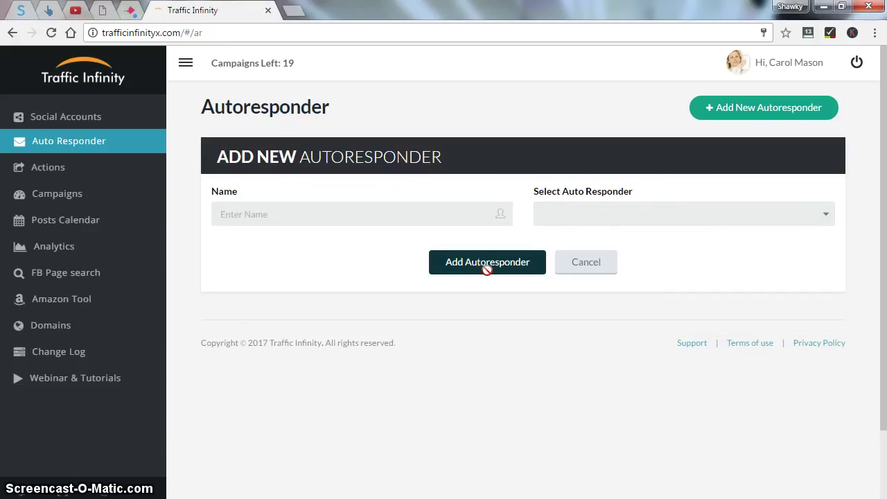
{"action": "left_click", "coordinate": [110, 172]}
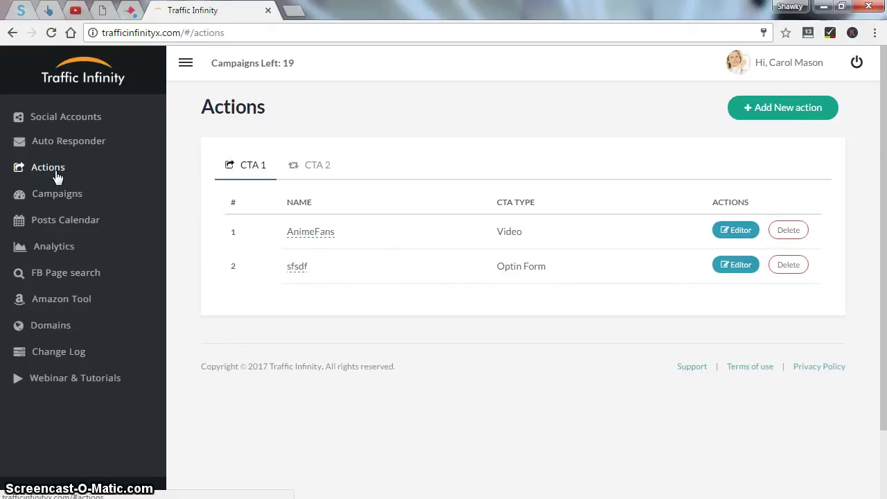
- Fill a new CTA form with the name 'fghh', Optin Form type and CTA 1 slot
{"action": "left_click", "coordinate": [105, 176]}
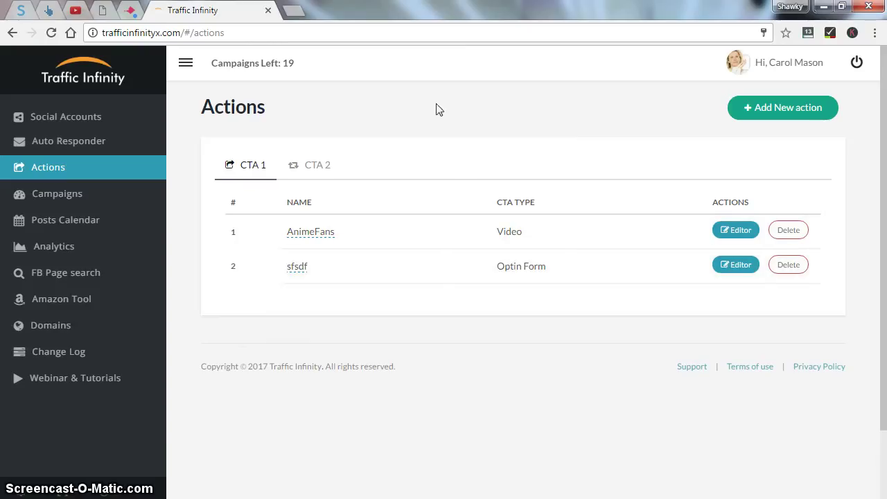
{"action": "left_click", "coordinate": [762, 111]}
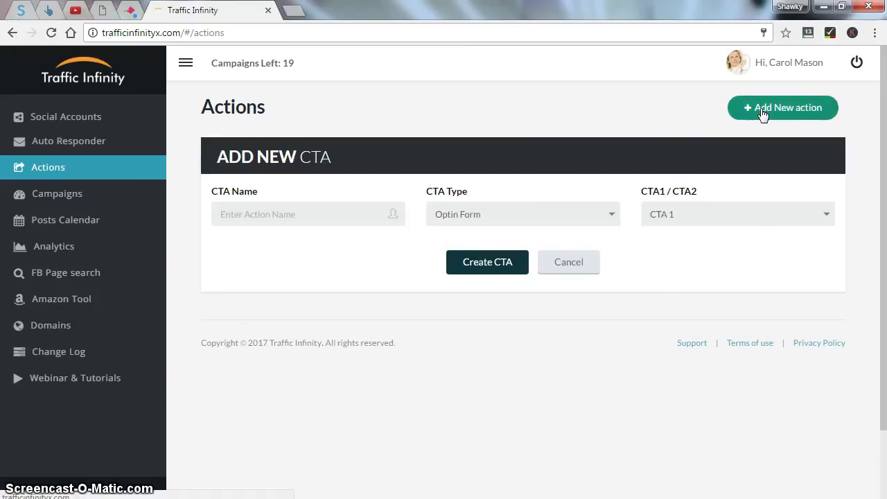
{"action": "left_click", "coordinate": [535, 214]}
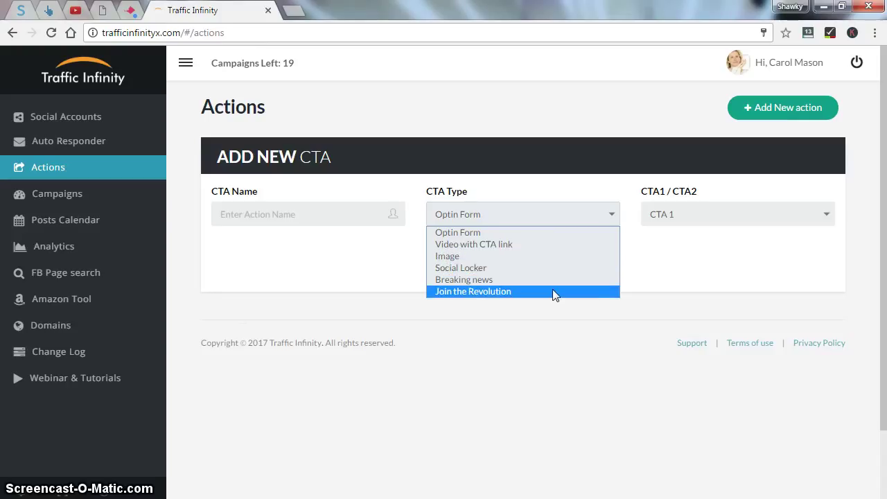
{"action": "left_click", "coordinate": [678, 229]}
{"action": "left_click", "coordinate": [678, 221]}
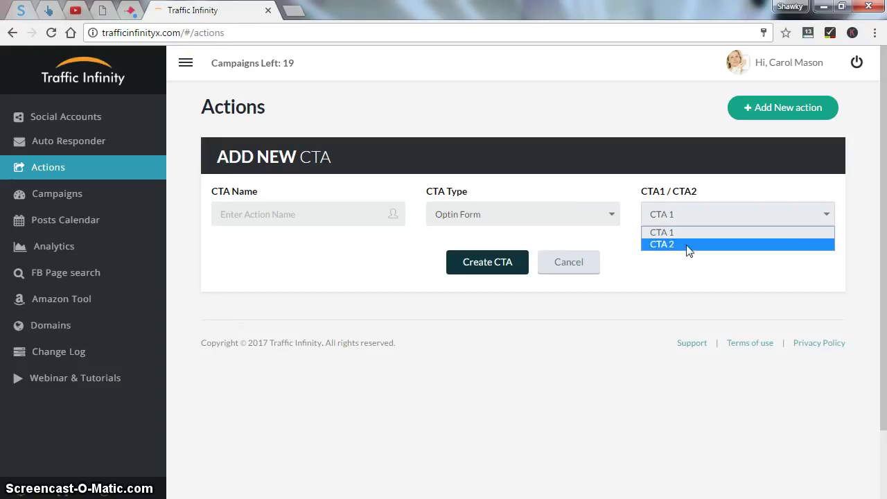
{"action": "left_click", "coordinate": [676, 265]}
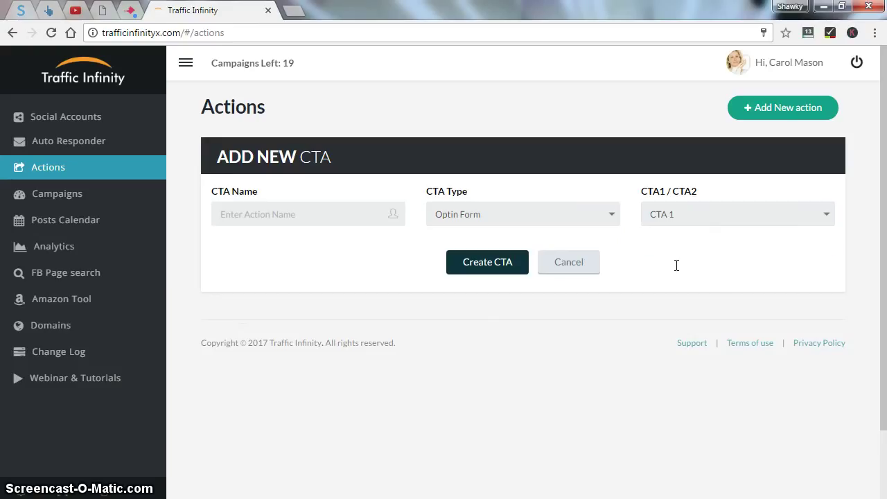
{"action": "left_click", "coordinate": [343, 214]}
{"action": "type", "text": "fgh"}
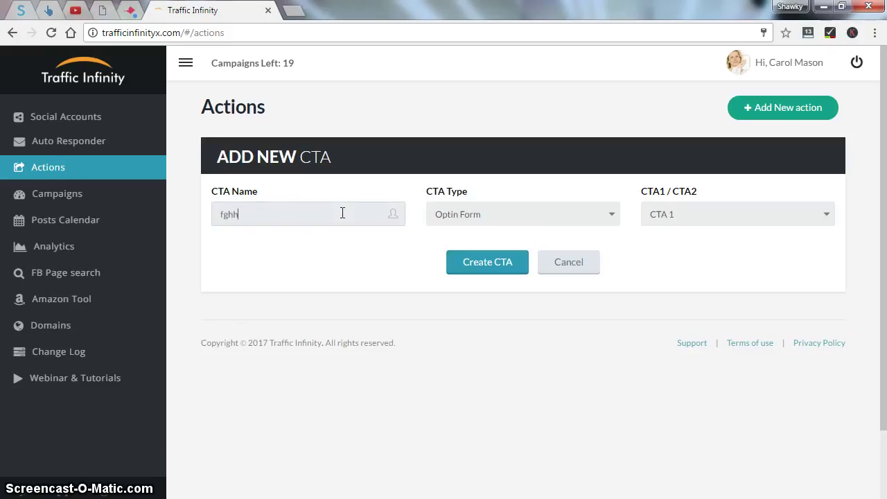
{"action": "type", "text": "h"}
{"action": "left_click", "coordinate": [756, 215]}
{"action": "left_click", "coordinate": [756, 216]}
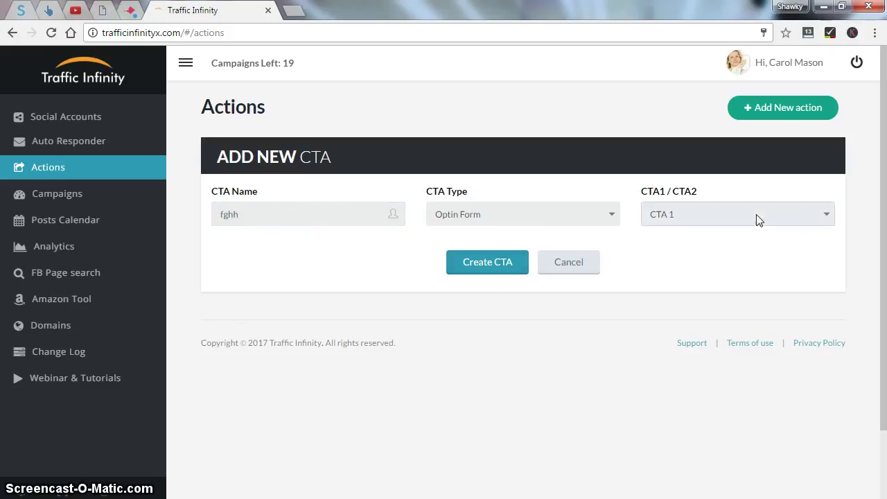
- Create the CTA and give its Smart Bar form a red #dd1111 background, keeping Smart Bar
{"action": "left_click", "coordinate": [495, 271]}
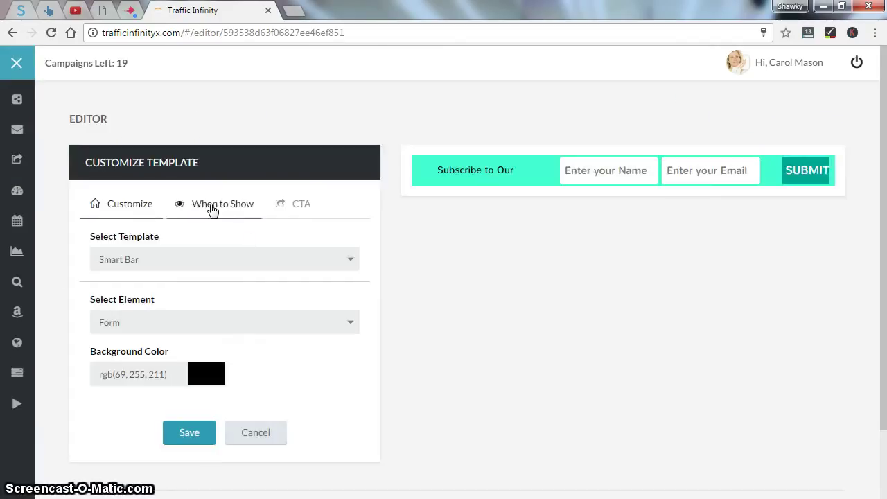
{"action": "scroll", "coordinate": [17, 357], "scroll_direction": "down", "scroll_amount": 1}
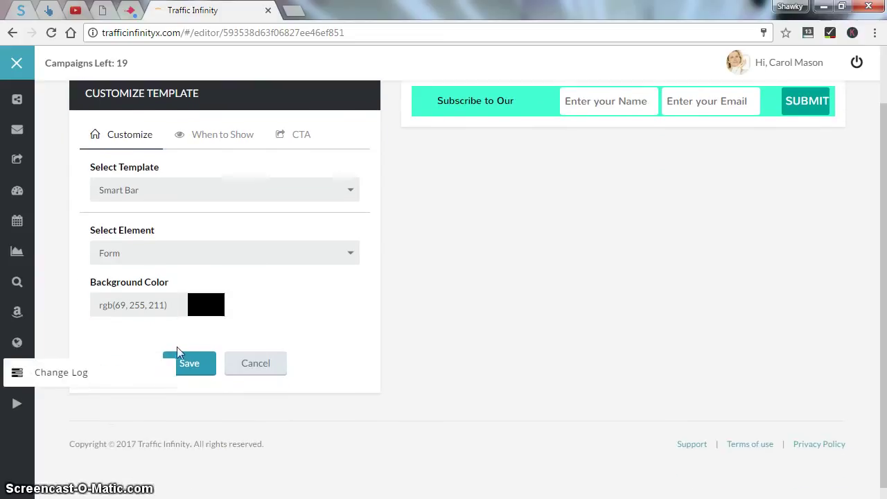
{"action": "left_click", "coordinate": [216, 315]}
{"action": "left_click_drag", "start_coordinate": [424, 196], "coordinate": [497, 122]}
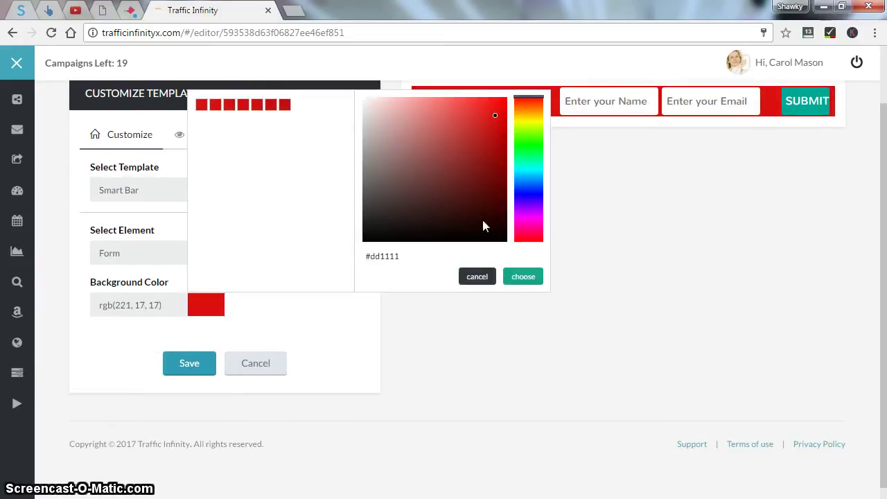
{"action": "left_click", "coordinate": [532, 276]}
{"action": "scroll", "coordinate": [185, 305], "scroll_direction": "up", "scroll_amount": 1}
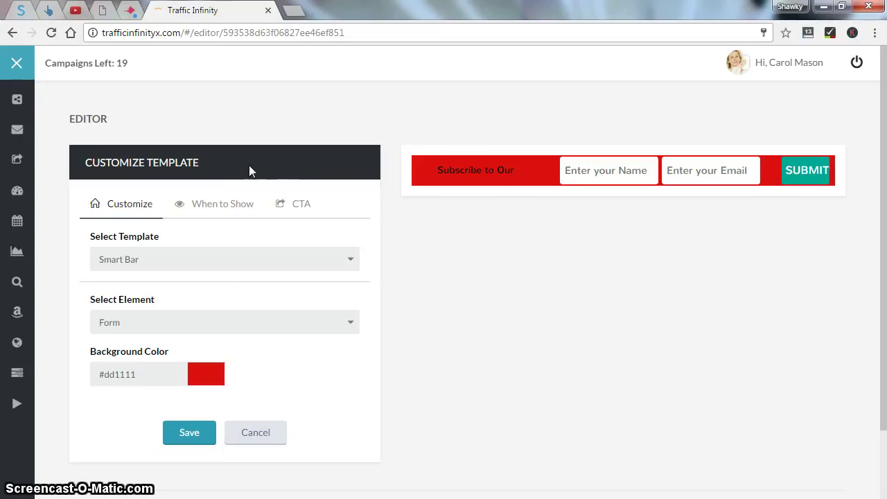
{"action": "left_click", "coordinate": [167, 260]}
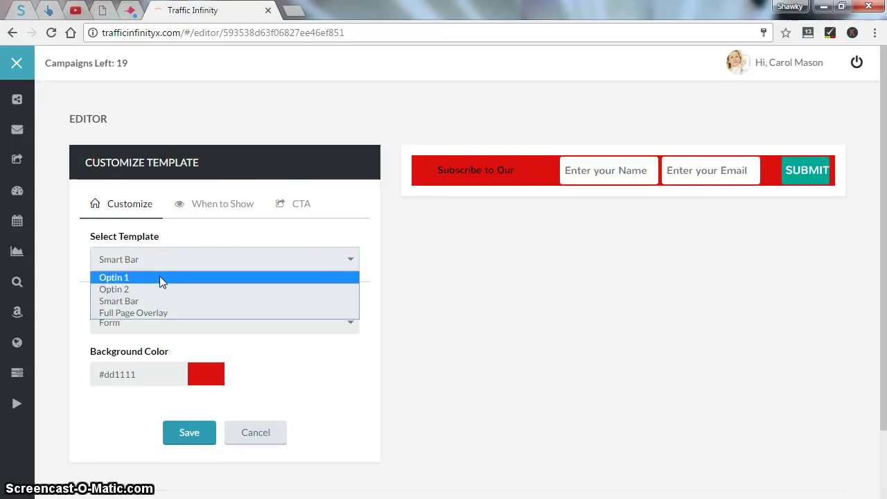
{"action": "left_click", "coordinate": [146, 251]}
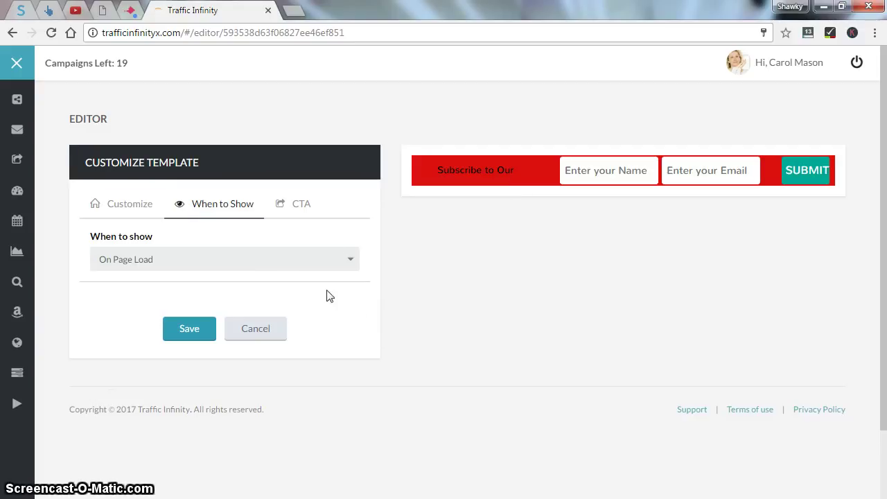
- Switch the Smart Bar's display trigger from a timed delay to On Exit, and review its CTA settings
{"action": "left_click", "coordinate": [323, 266]}
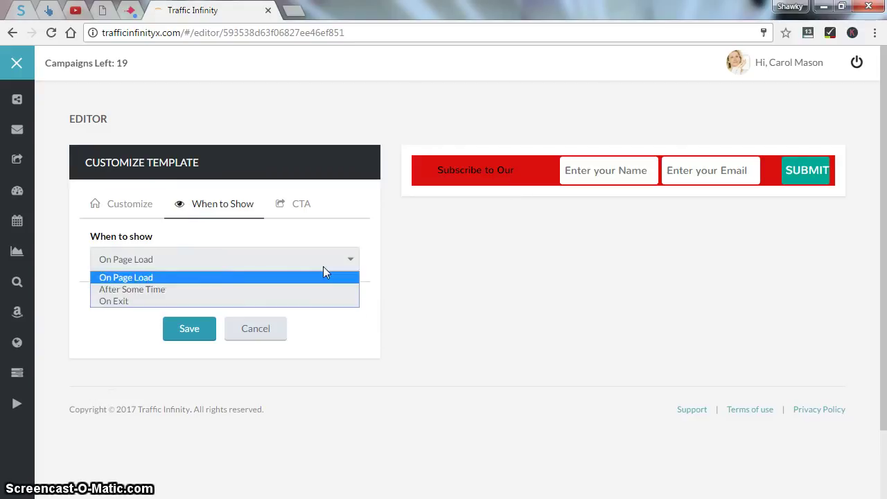
{"action": "left_click", "coordinate": [217, 289]}
{"action": "left_click", "coordinate": [219, 313]}
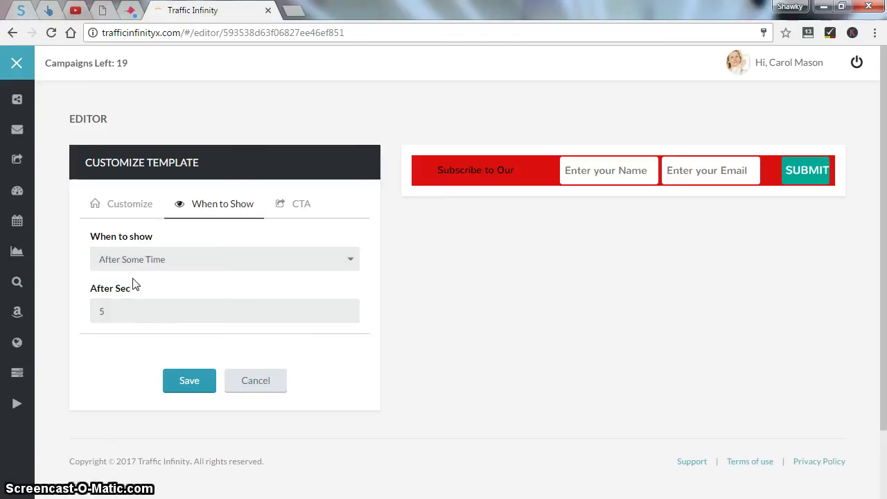
{"action": "left_click", "coordinate": [162, 259]}
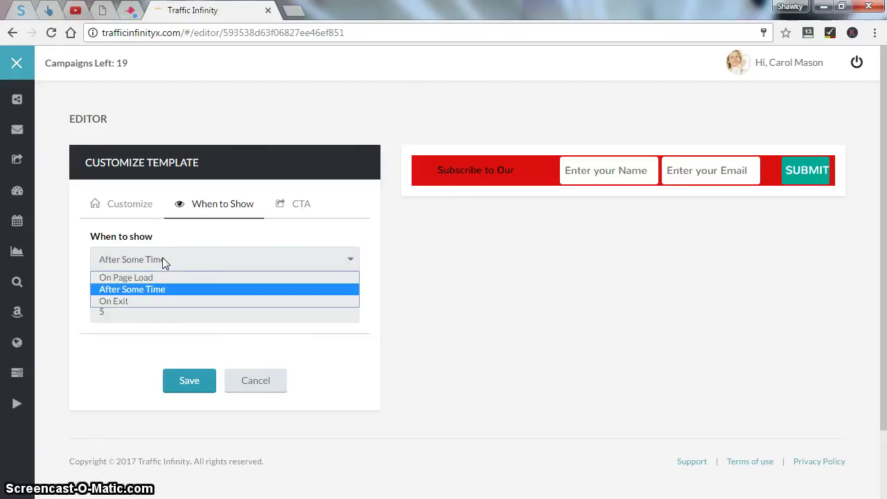
{"action": "left_click", "coordinate": [165, 299]}
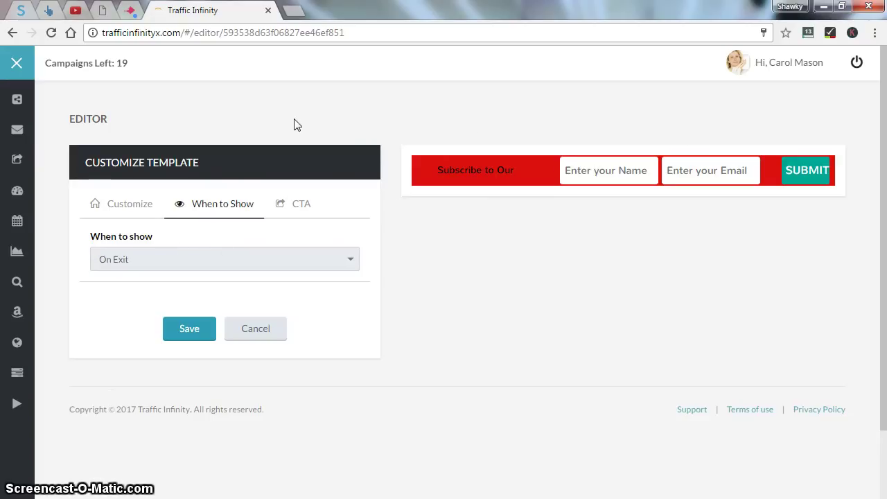
{"action": "left_click", "coordinate": [307, 210]}
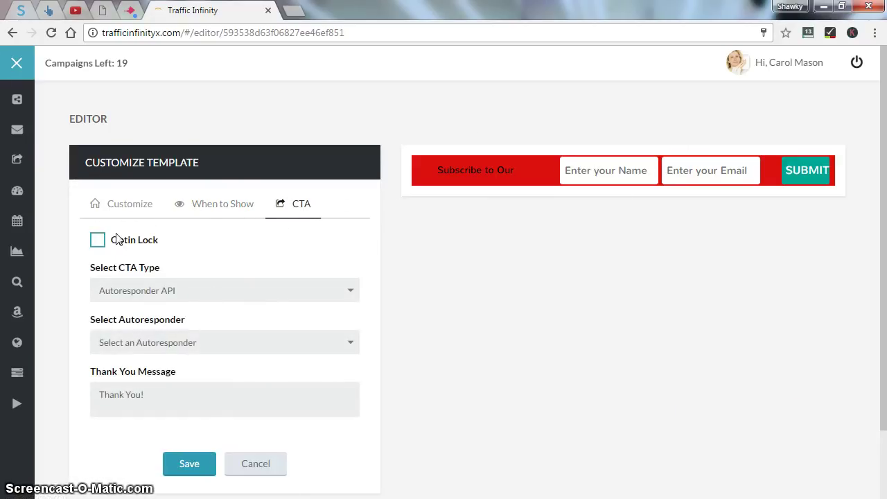
{"action": "left_click", "coordinate": [111, 205]}
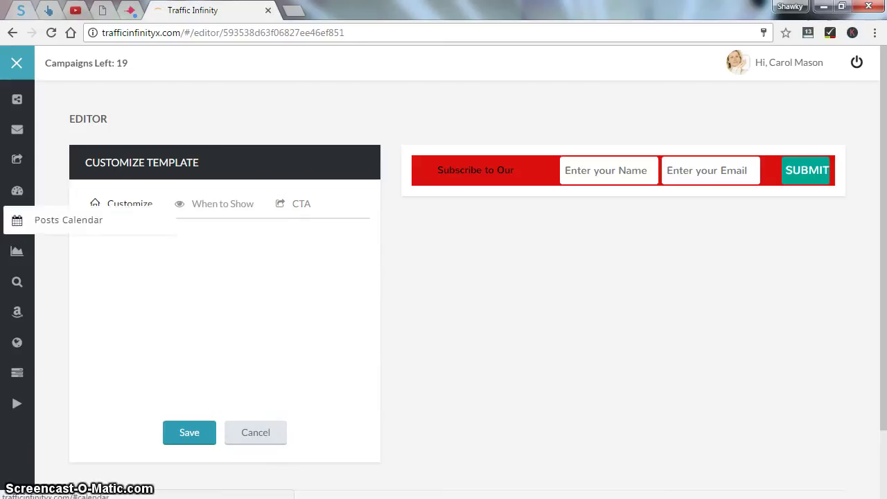
- From Campaigns, start a new campaign and leave the Campaign Name and RSS Link fields empty
{"action": "left_click", "coordinate": [17, 192]}
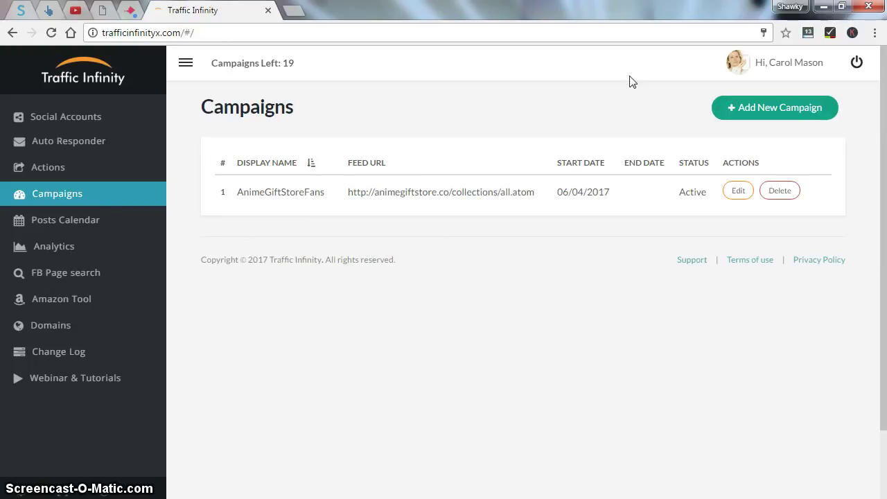
{"action": "left_click", "coordinate": [745, 109]}
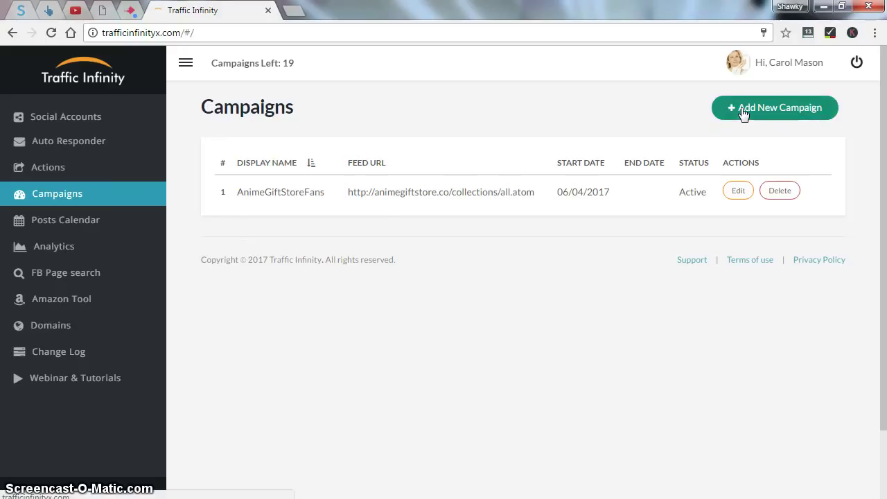
{"action": "left_click", "coordinate": [338, 213]}
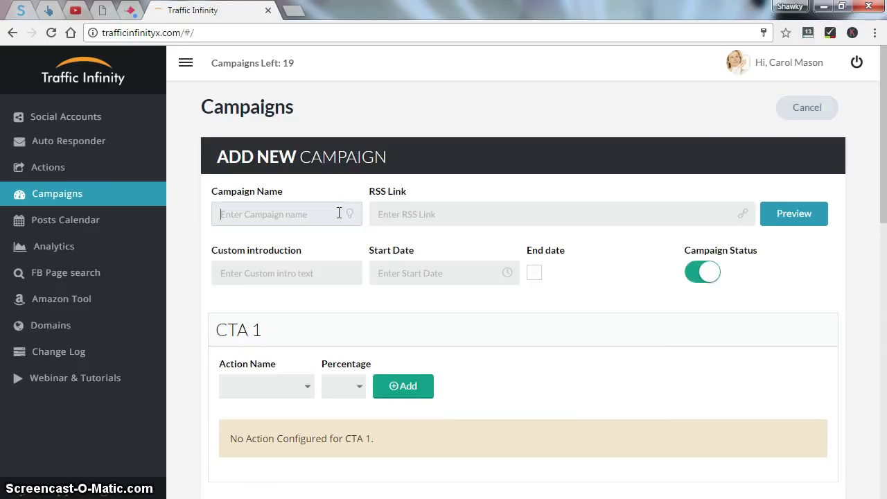
{"action": "left_click", "coordinate": [430, 205]}
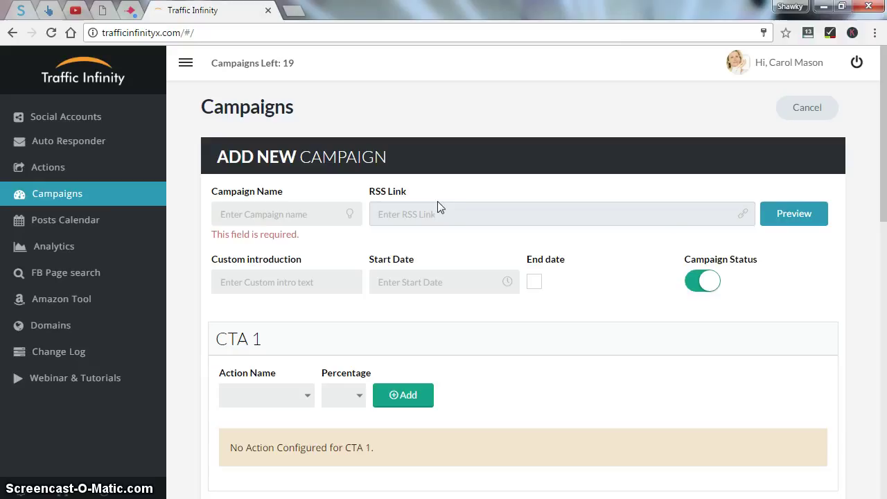
{"action": "left_click", "coordinate": [443, 194]}
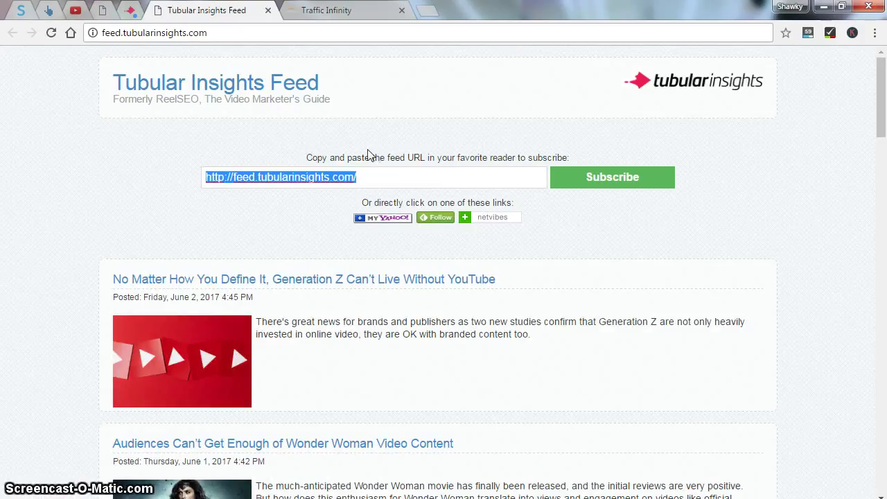
{"action": "left_click", "coordinate": [322, 11]}
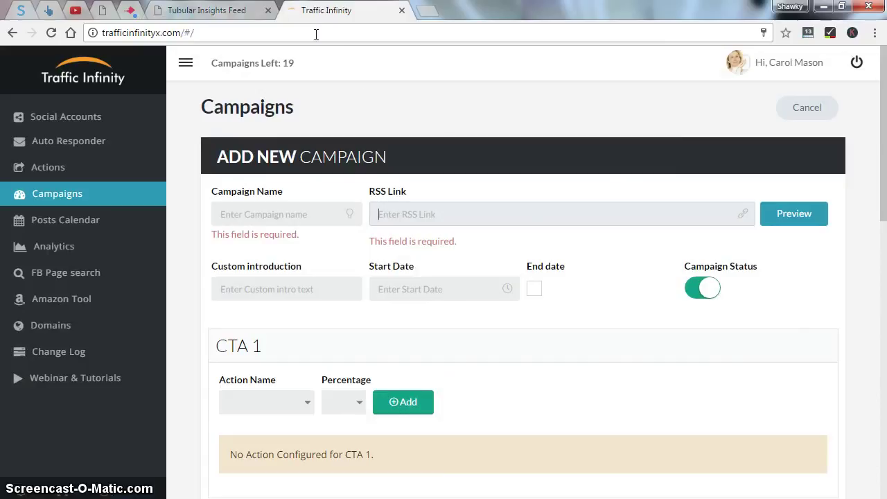
{"action": "right_click", "coordinate": [419, 224]}
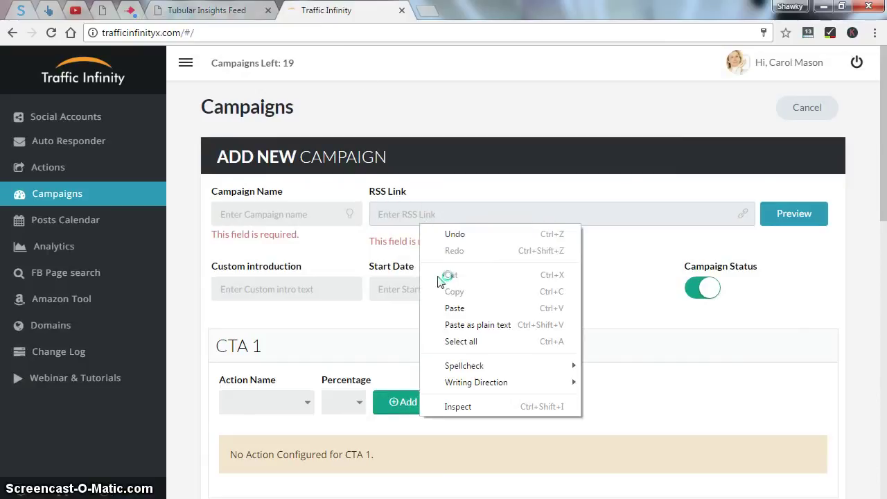
{"action": "left_click", "coordinate": [440, 306]}
{"action": "left_click", "coordinate": [293, 215]}
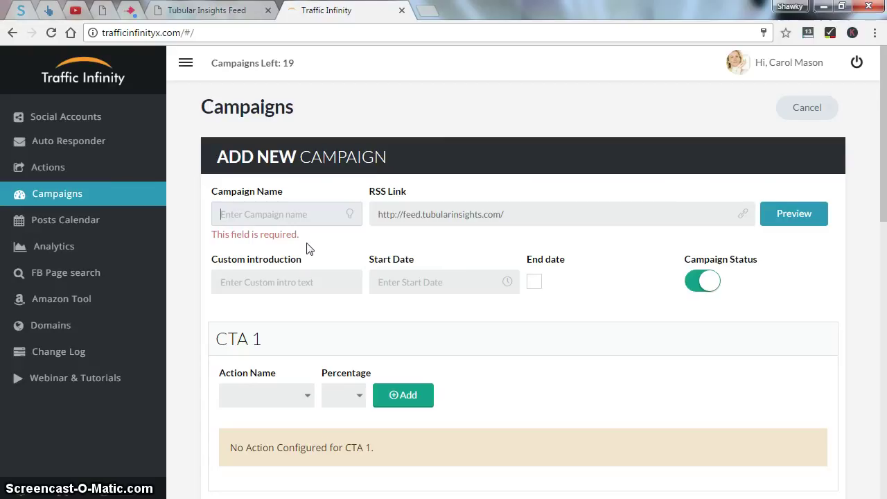
{"action": "type", "text": "test camp"}
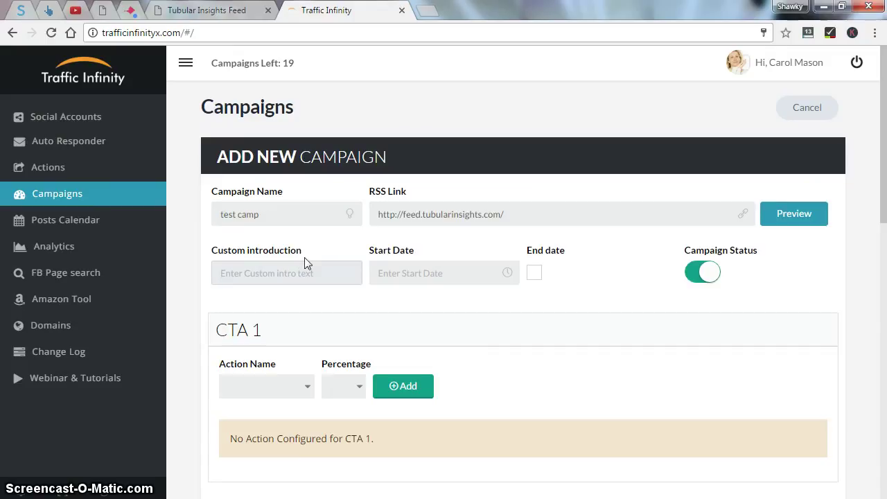
- Set the start date to 06/05/2017, with no end date and the campaign status left on
{"action": "left_click", "coordinate": [453, 271]}
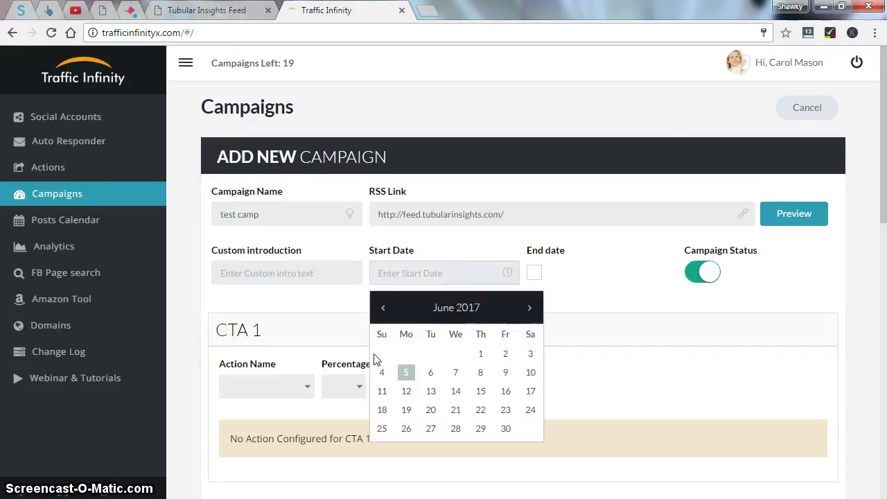
{"action": "left_click", "coordinate": [406, 373]}
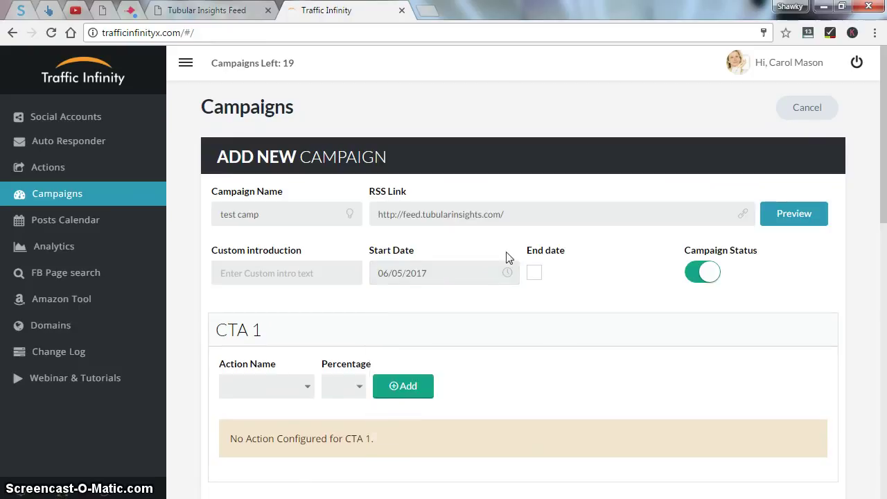
{"action": "left_click", "coordinate": [535, 274]}
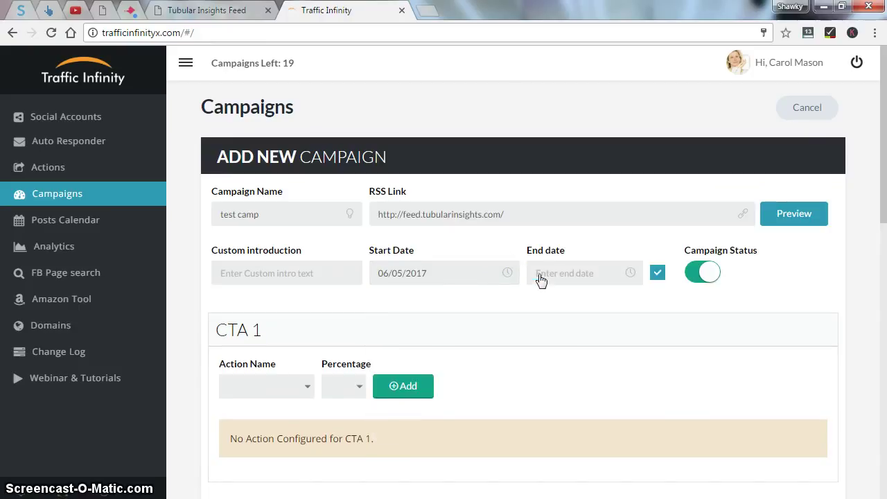
{"action": "left_click", "coordinate": [657, 275]}
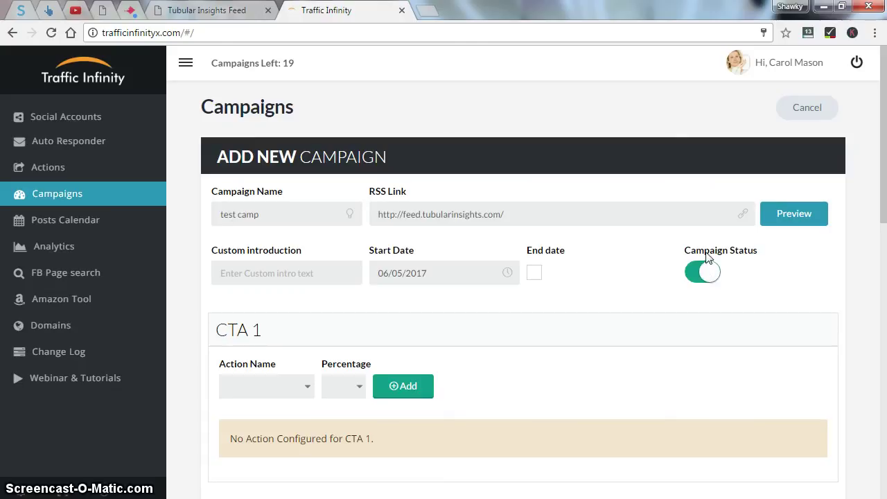
{"action": "left_click", "coordinate": [706, 273]}
{"action": "left_click", "coordinate": [706, 274]}
{"action": "scroll", "coordinate": [616, 333], "scroll_direction": "down", "scroll_amount": 2}
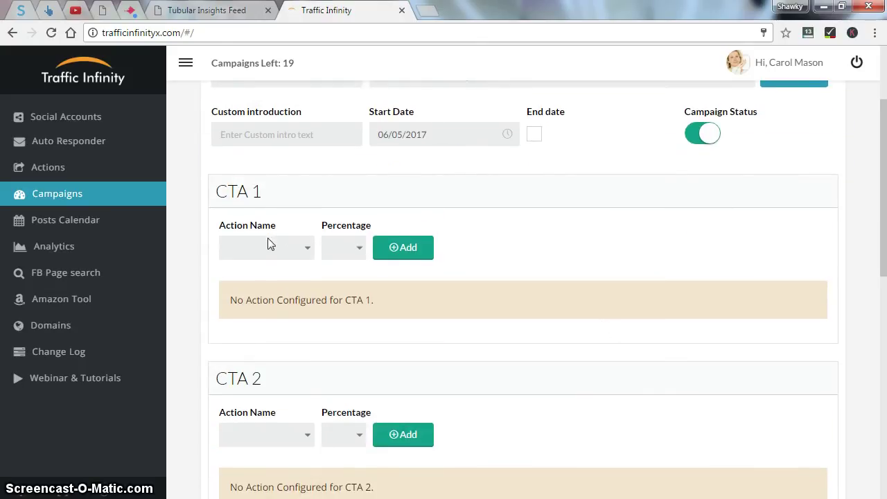
- Add the fghh action to CTA 1 with a 100% percentage
{"action": "left_click", "coordinate": [270, 242]}
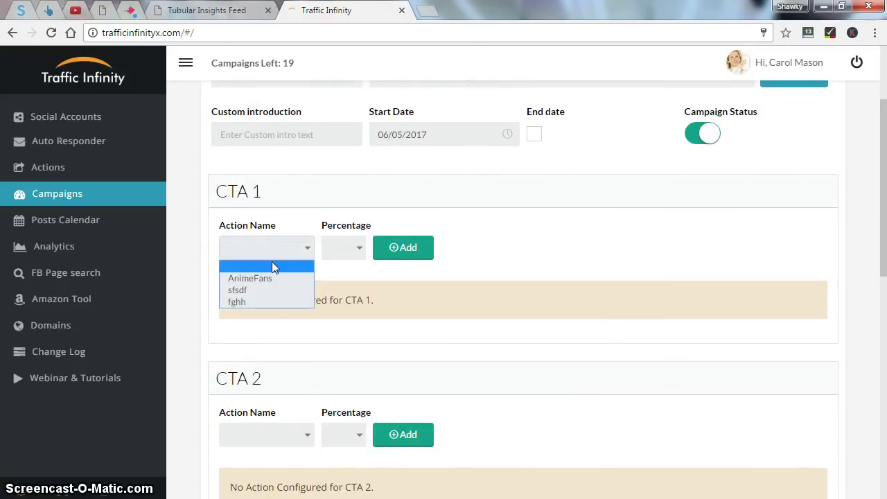
{"action": "left_click", "coordinate": [275, 302]}
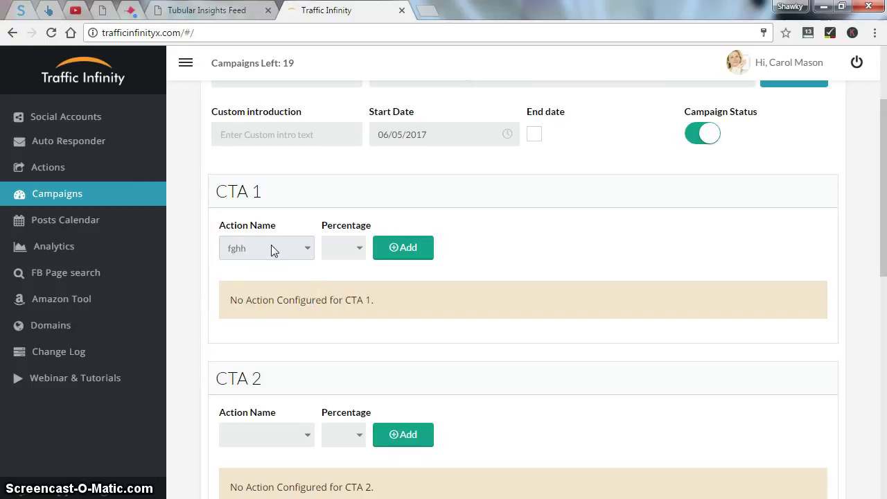
{"action": "left_click", "coordinate": [341, 251]}
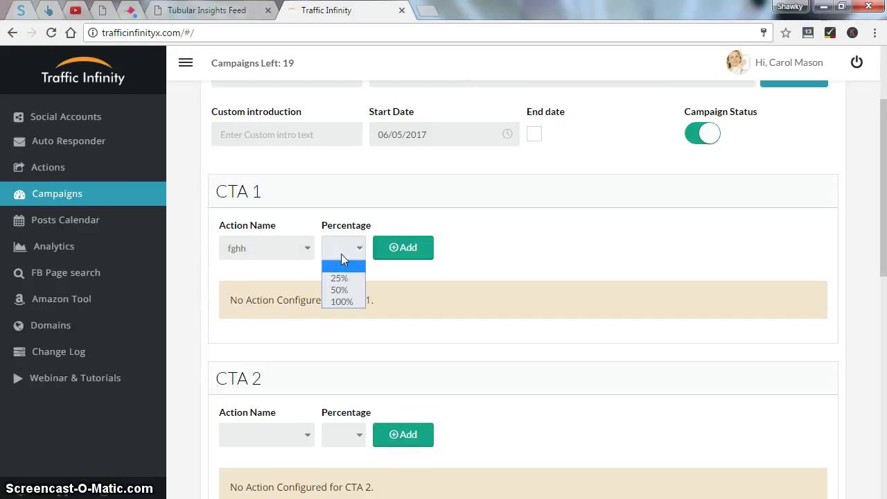
{"action": "left_click", "coordinate": [343, 303]}
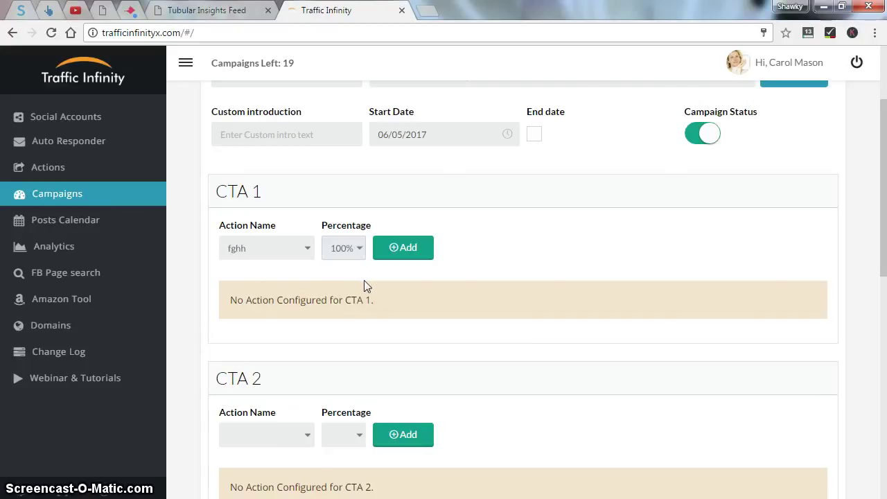
{"action": "left_click", "coordinate": [402, 250]}
{"action": "scroll", "coordinate": [389, 279], "scroll_direction": "down", "scroll_amount": 3}
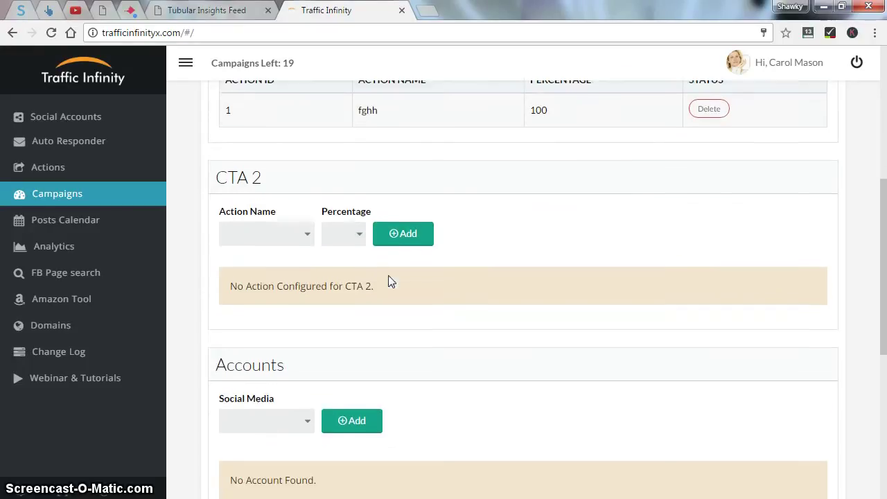
{"action": "scroll", "coordinate": [192, 165], "scroll_direction": "down", "scroll_amount": 1}
{"action": "scroll", "coordinate": [245, 198], "scroll_direction": "up", "scroll_amount": 1}
- In the Accounts section, choose Instagram as the social network
{"action": "scroll", "coordinate": [302, 257], "scroll_direction": "down", "scroll_amount": 3}
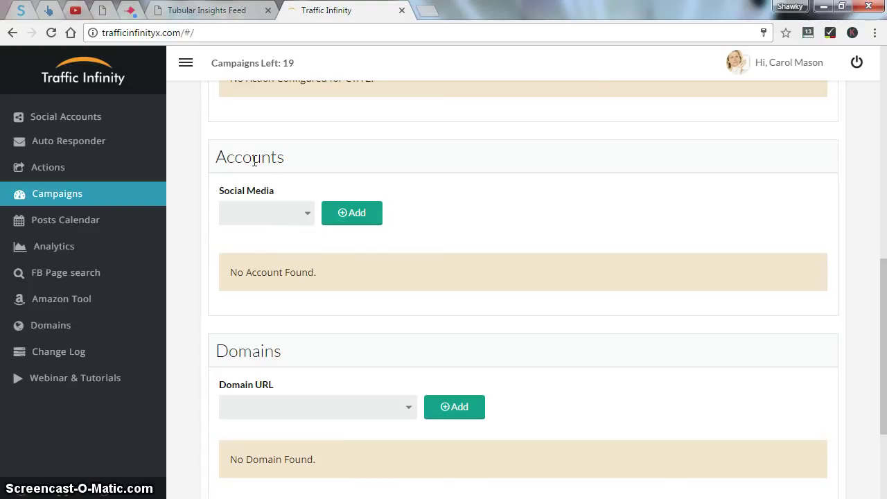
{"action": "scroll", "coordinate": [253, 165], "scroll_direction": "down", "scroll_amount": 1}
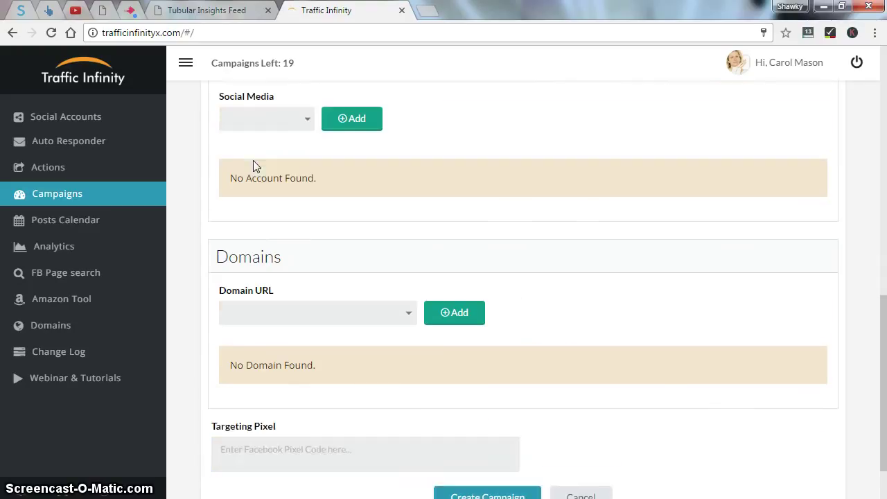
{"action": "scroll", "coordinate": [253, 167], "scroll_direction": "up", "scroll_amount": 1}
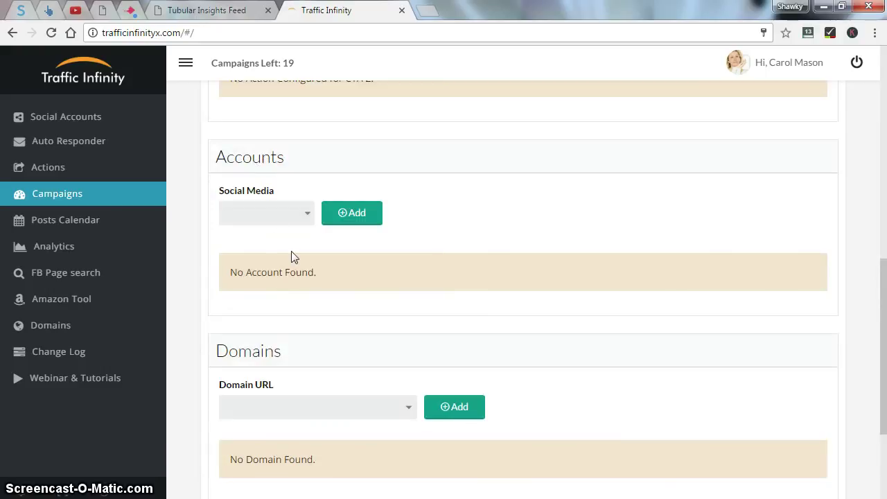
{"action": "scroll", "coordinate": [277, 305], "scroll_direction": "up", "scroll_amount": 5}
{"action": "scroll", "coordinate": [249, 357], "scroll_direction": "down", "scroll_amount": 3}
{"action": "scroll", "coordinate": [243, 360], "scroll_direction": "down", "scroll_amount": 3}
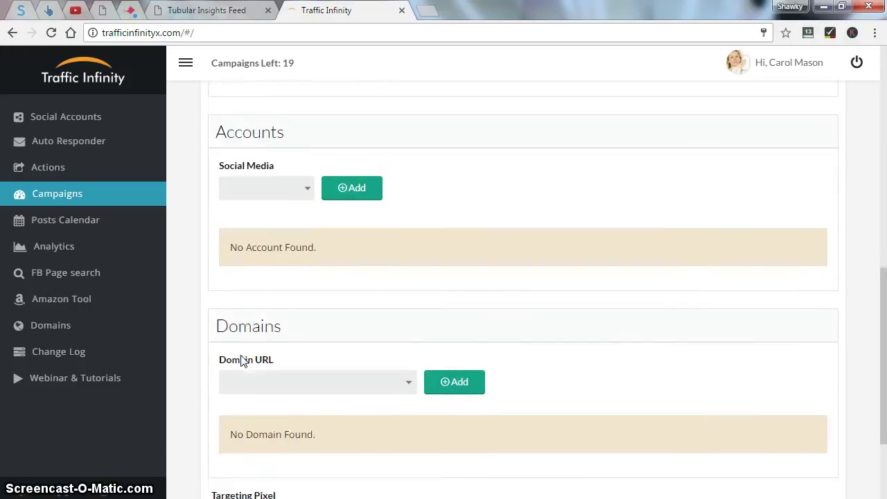
{"action": "scroll", "coordinate": [239, 208], "scroll_direction": "up", "scroll_amount": 2}
{"action": "left_click", "coordinate": [255, 281]}
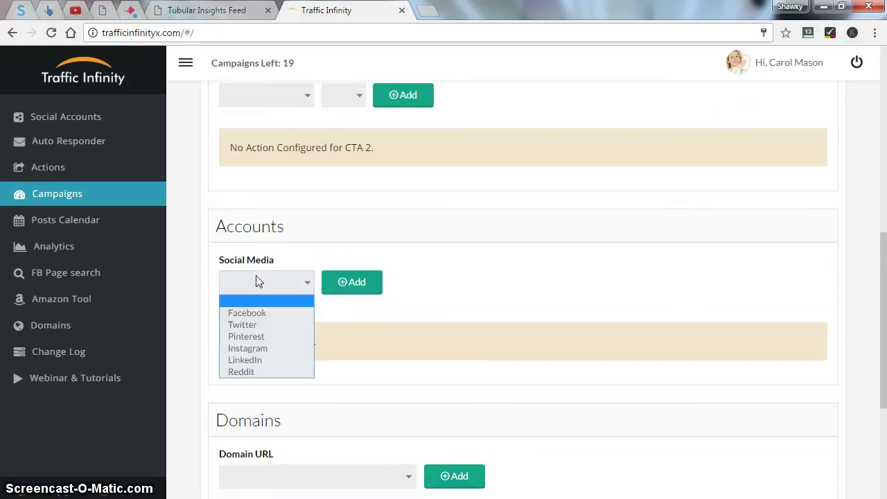
{"action": "left_click", "coordinate": [270, 348]}
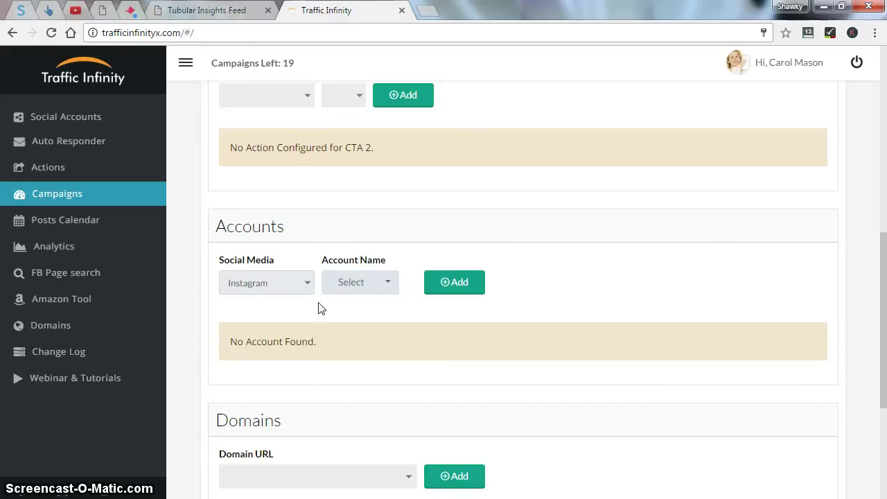
- Tick only the store's Instagram account and add it to the Accounts table
{"action": "left_click", "coordinate": [365, 286]}
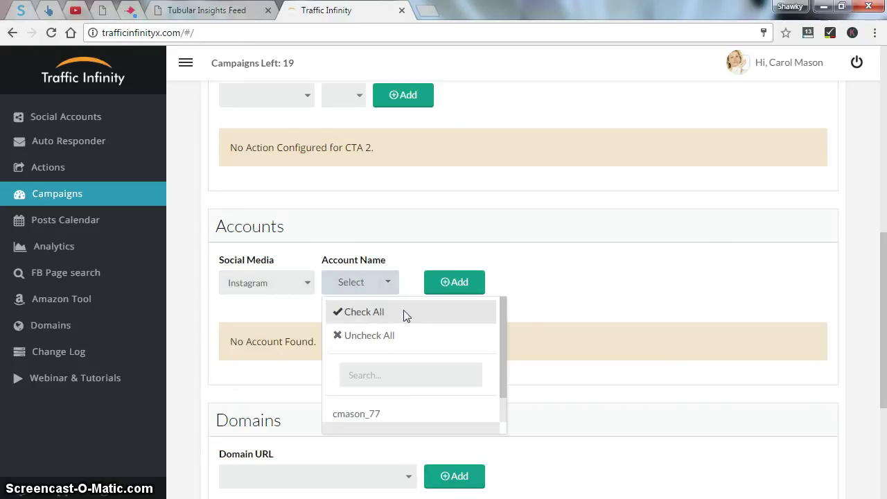
{"action": "left_click_drag", "start_coordinate": [503, 316], "coordinate": [494, 337]}
{"action": "left_click", "coordinate": [444, 320]}
{"action": "left_click", "coordinate": [392, 334]}
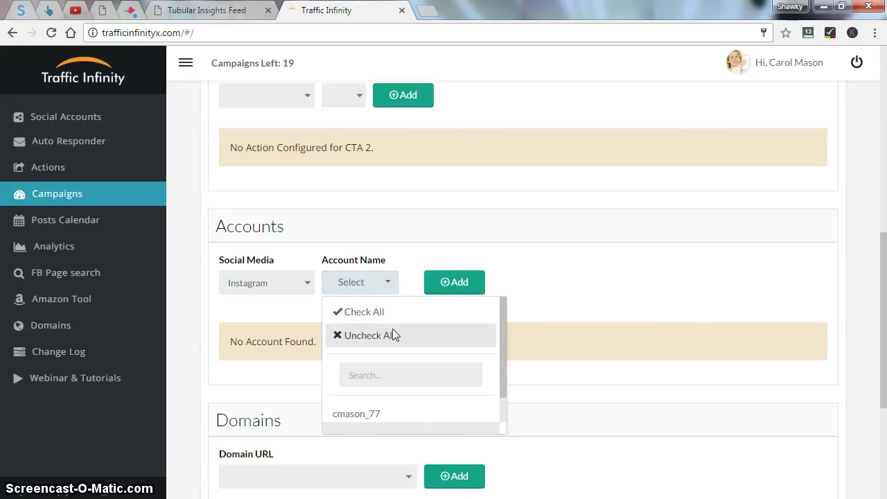
{"action": "scroll", "coordinate": [382, 397], "scroll_direction": "down", "scroll_amount": 1}
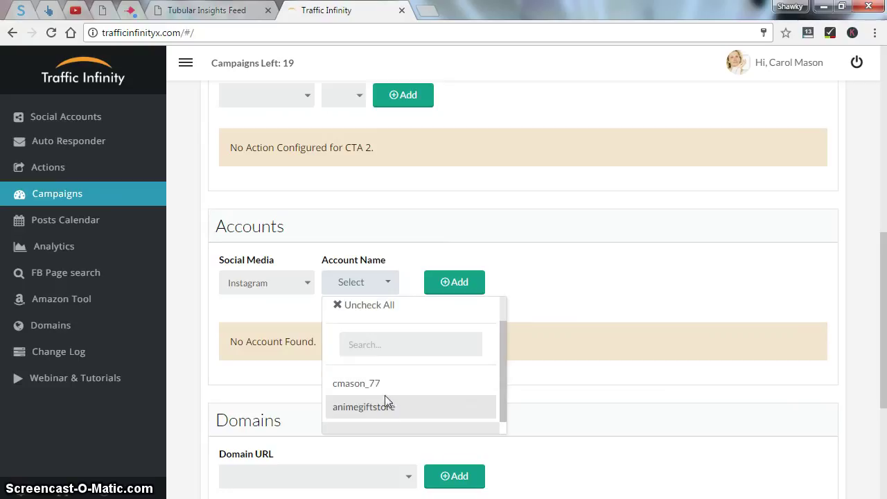
{"action": "left_click", "coordinate": [381, 409]}
{"action": "left_click", "coordinate": [455, 285]}
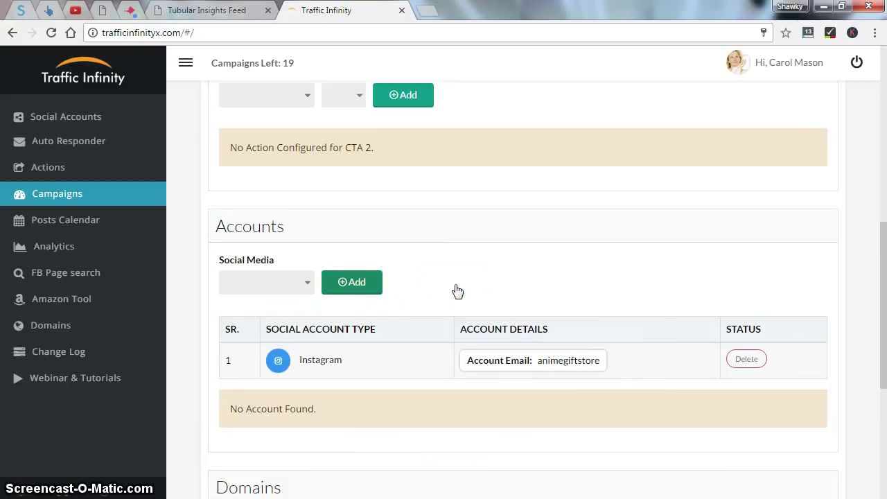
{"action": "scroll", "coordinate": [414, 306], "scroll_direction": "down", "scroll_amount": 2}
{"action": "scroll", "coordinate": [392, 308], "scroll_direction": "down", "scroll_amount": 1}
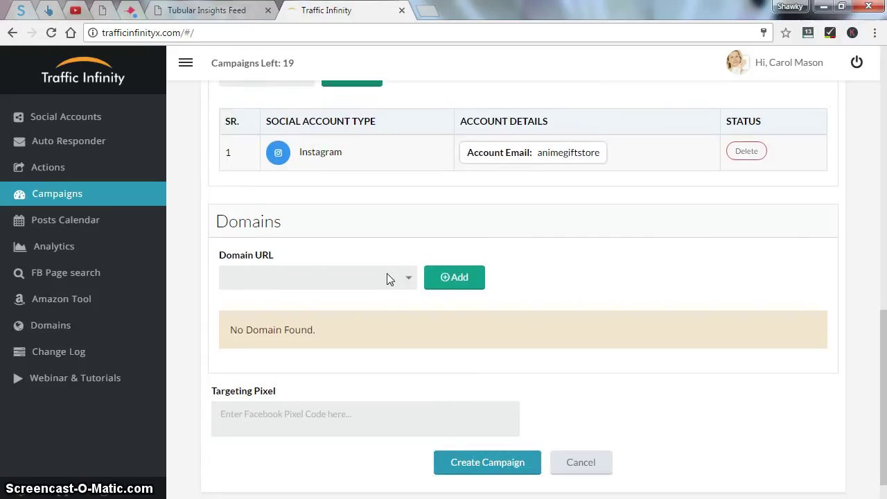
{"action": "left_click", "coordinate": [387, 274]}
{"action": "left_click", "coordinate": [386, 274]}
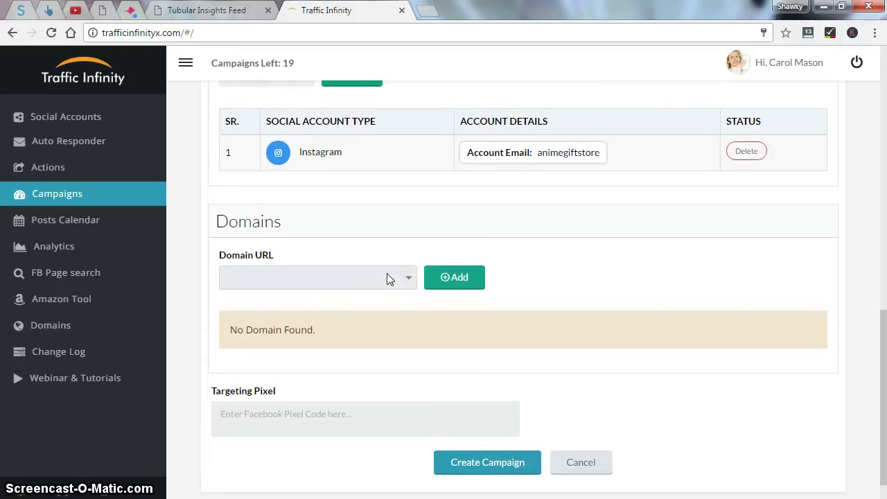
{"action": "left_click", "coordinate": [330, 414]}
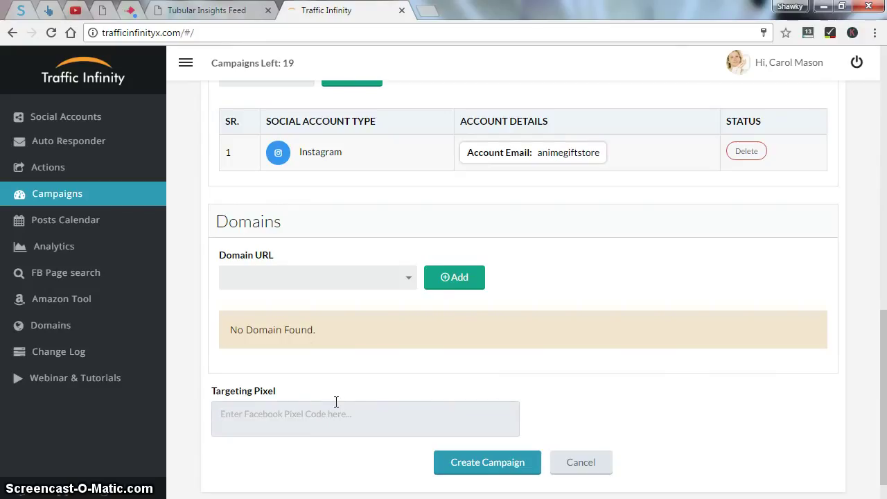
{"action": "left_click", "coordinate": [261, 424]}
{"action": "scroll", "coordinate": [372, 250], "scroll_direction": "up", "scroll_amount": 1}
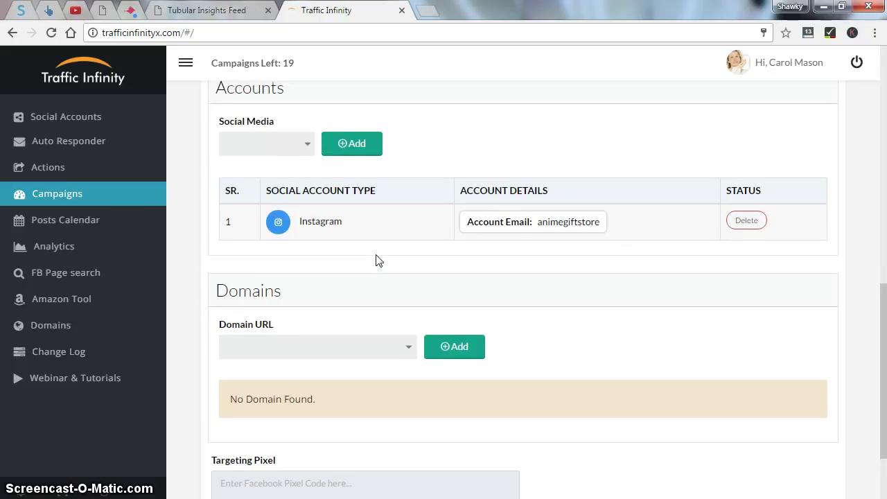
{"action": "scroll", "coordinate": [378, 267], "scroll_direction": "down", "scroll_amount": 2}
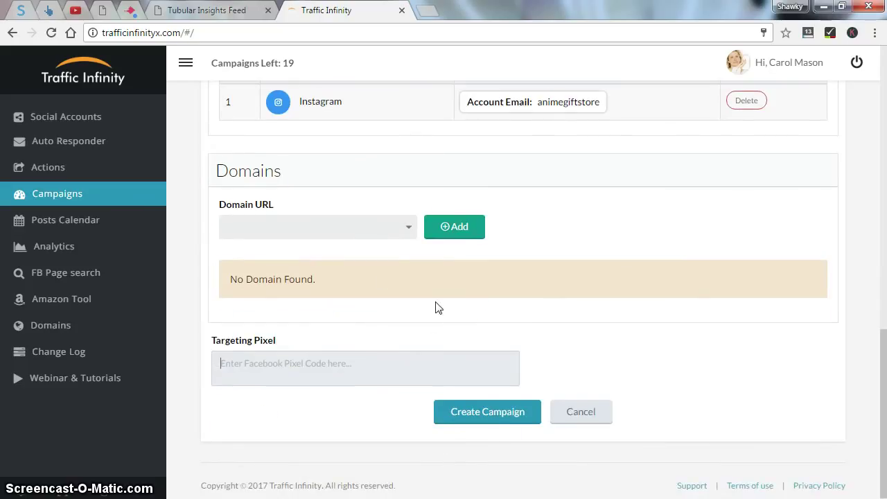
{"action": "scroll", "coordinate": [433, 291], "scroll_direction": "up", "scroll_amount": 3}
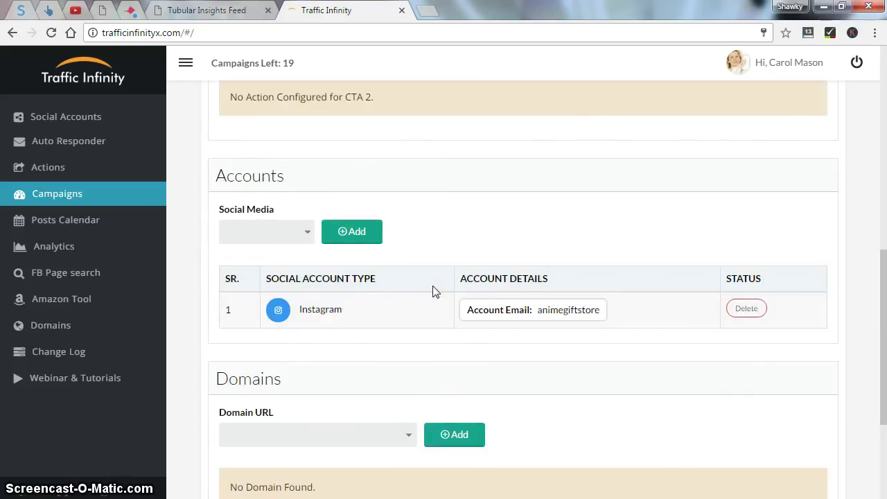
{"action": "scroll", "coordinate": [433, 312], "scroll_direction": "down", "scroll_amount": 3}
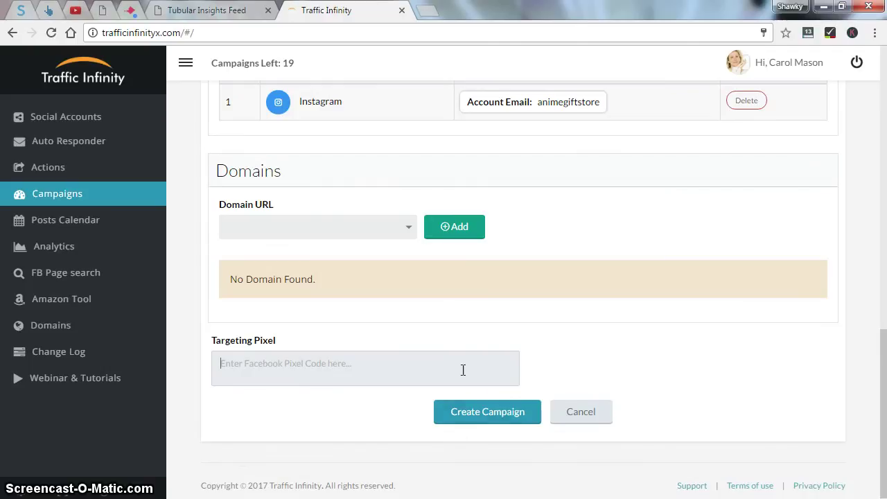
{"action": "scroll", "coordinate": [459, 323], "scroll_direction": "up", "scroll_amount": 3}
{"action": "scroll", "coordinate": [458, 340], "scroll_direction": "down", "scroll_amount": 3}
{"action": "scroll", "coordinate": [452, 391], "scroll_direction": "up", "scroll_amount": 6}
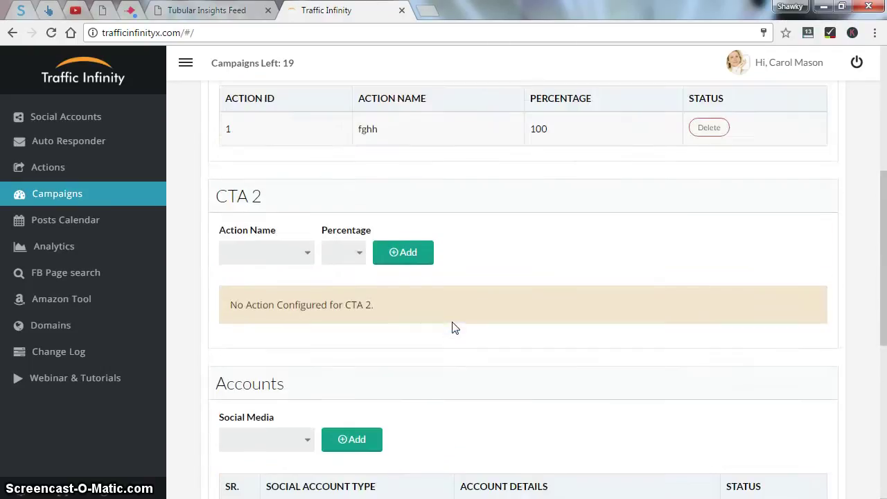
{"action": "scroll", "coordinate": [452, 391], "scroll_direction": "down", "scroll_amount": 6}
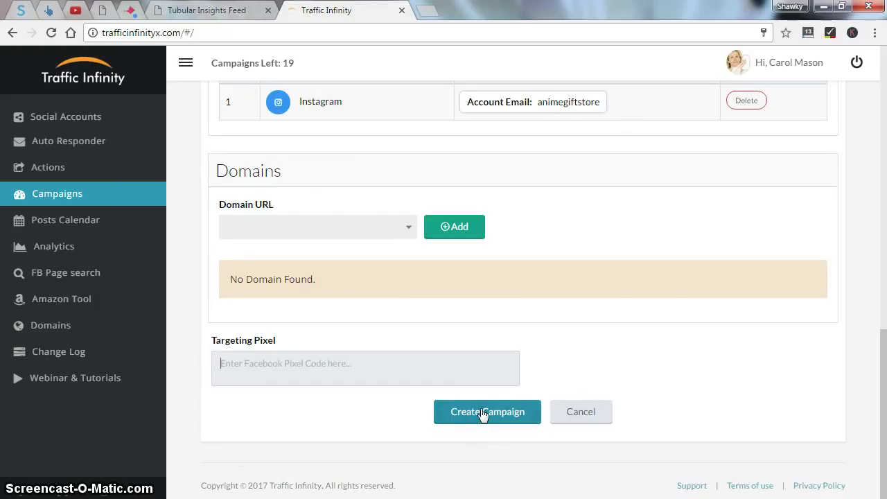
{"action": "left_click", "coordinate": [65, 194]}
- Open Analytics and break AnimeGiftStoreFans' 4 views down by device, then by browser (Chrome, Facebook App)
{"action": "left_click", "coordinate": [77, 246]}
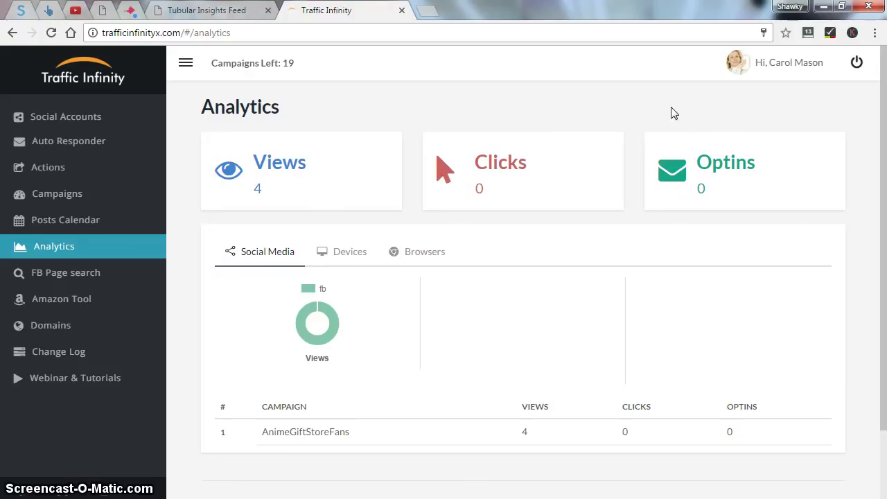
{"action": "left_click", "coordinate": [339, 245]}
{"action": "scroll", "coordinate": [340, 246], "scroll_direction": "down", "scroll_amount": 2}
{"action": "scroll", "coordinate": [332, 305], "scroll_direction": "up", "scroll_amount": 1}
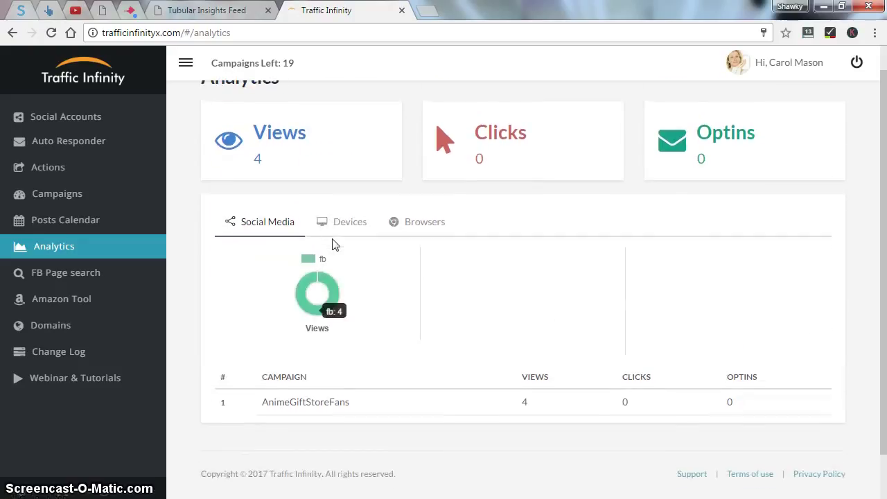
{"action": "left_click", "coordinate": [270, 235]}
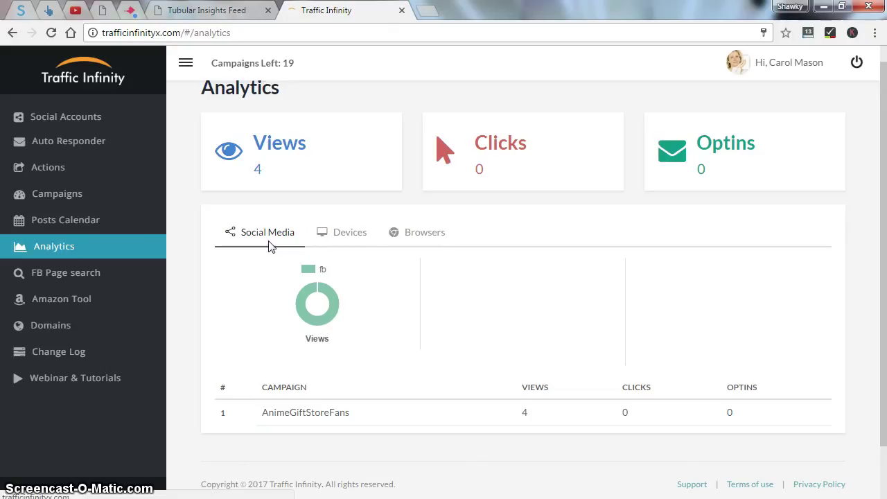
{"action": "left_click", "coordinate": [328, 241]}
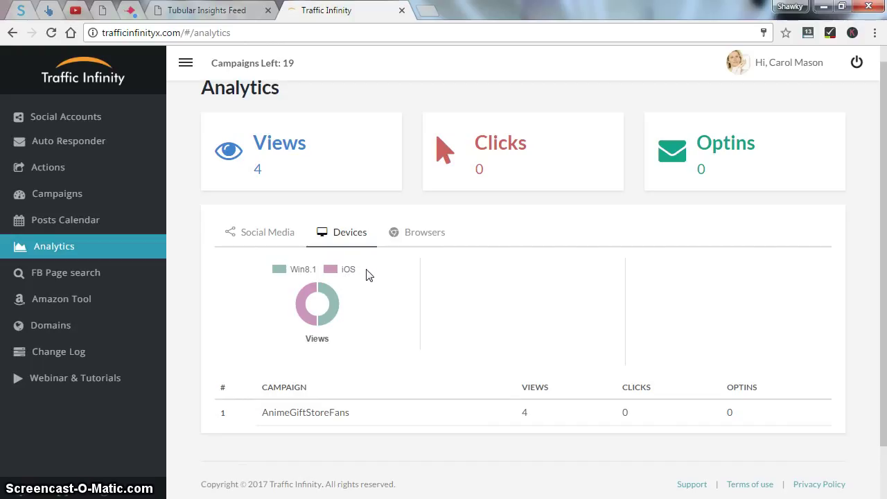
{"action": "left_click", "coordinate": [386, 238]}
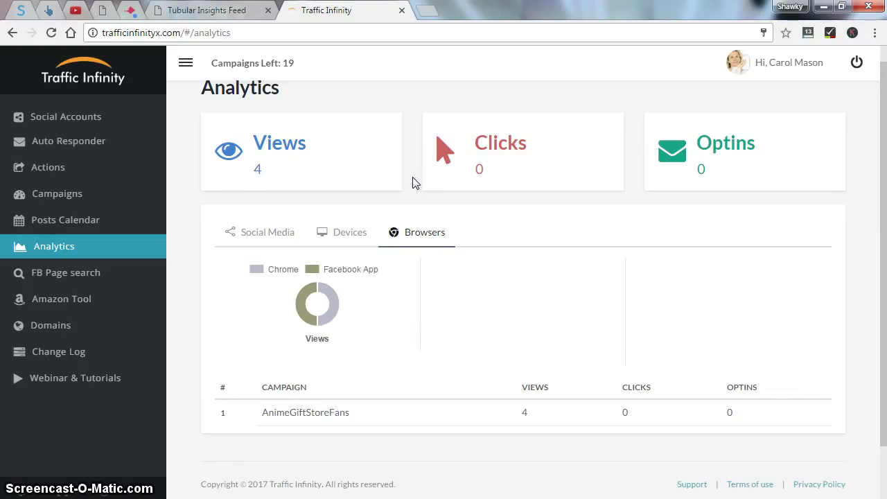
- Visit the Join Facebook Pages keyword search, then go to the Amazon Tool product search
{"action": "left_click", "coordinate": [145, 278]}
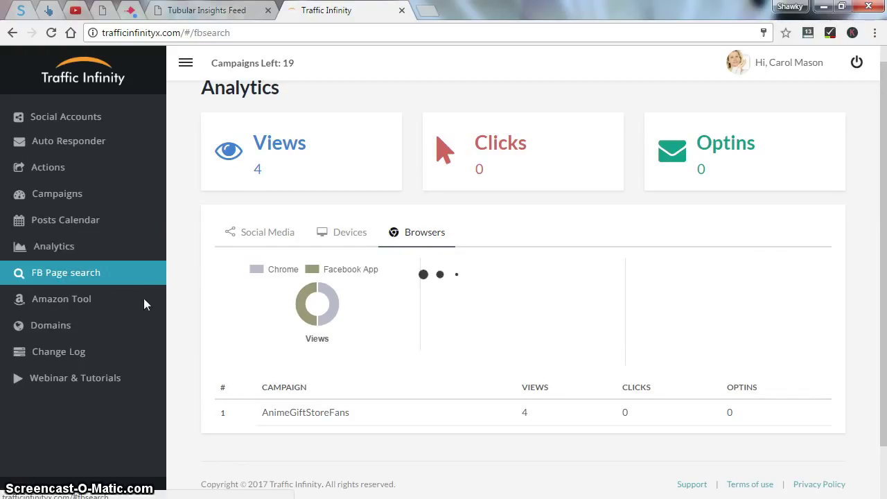
{"action": "left_click", "coordinate": [302, 249]}
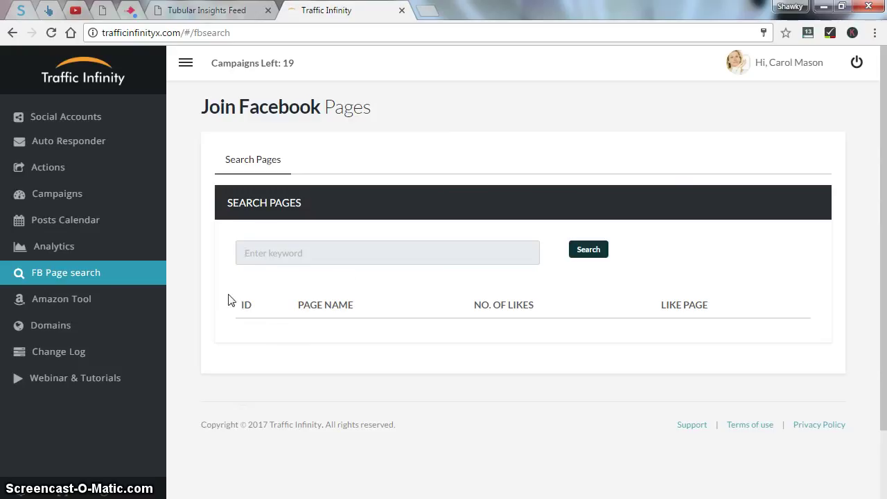
{"action": "left_click", "coordinate": [85, 300]}
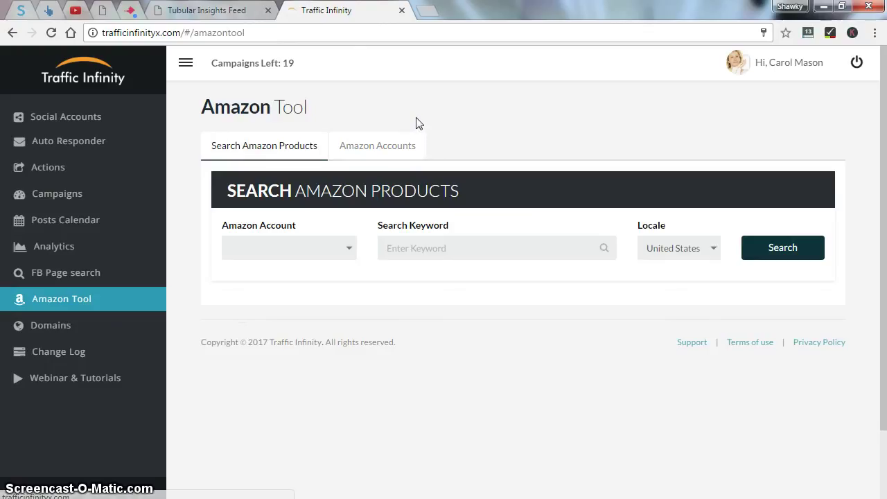
- Glance at Amazon Accounts, then set the product search keyword to 'dogs' via its suggestion
{"action": "left_click", "coordinate": [390, 144]}
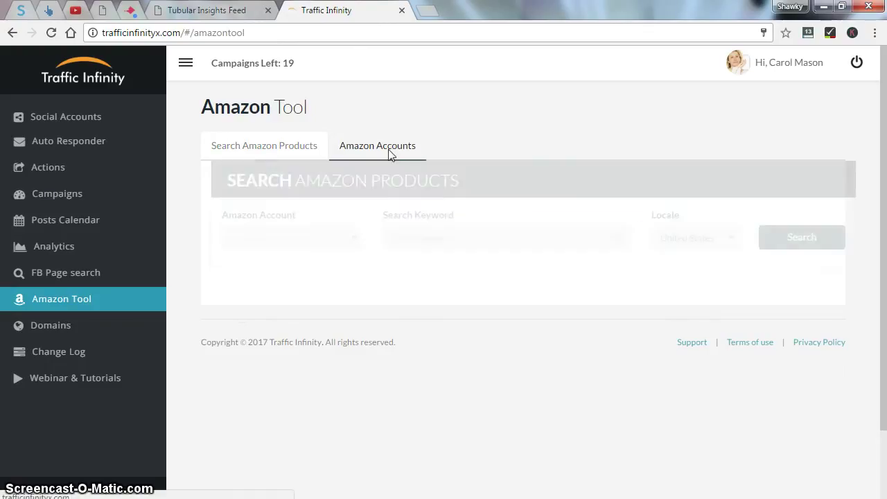
{"action": "left_click", "coordinate": [291, 144]}
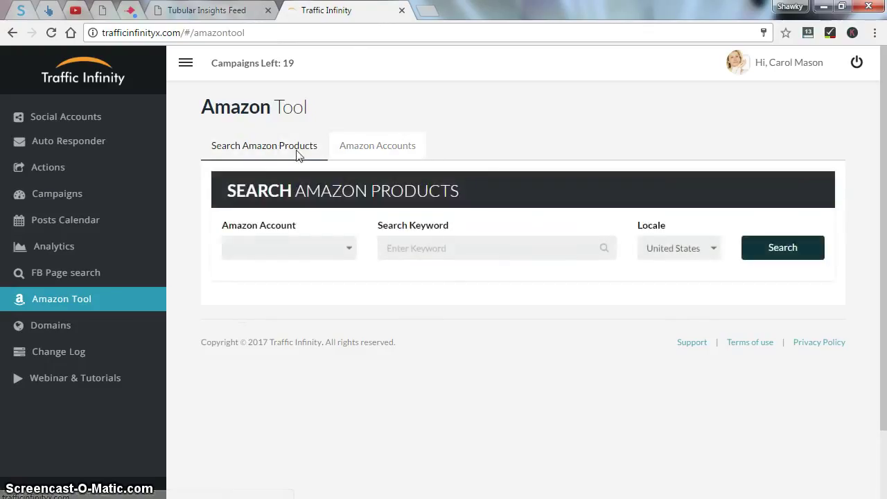
{"action": "left_click", "coordinate": [400, 244]}
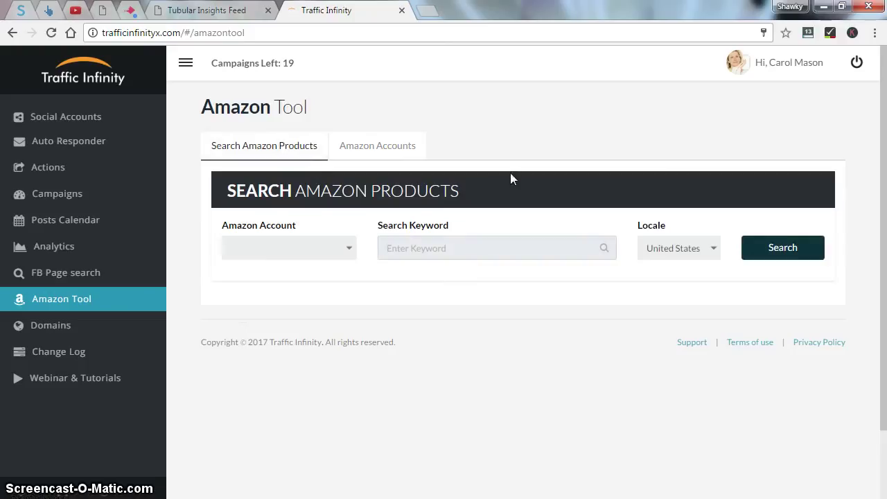
{"action": "type", "text": "dogs"}
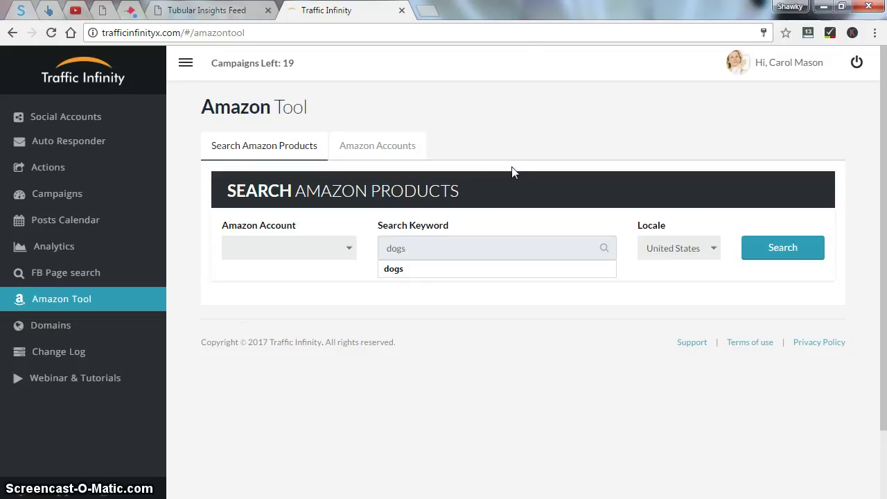
{"action": "left_click", "coordinate": [513, 172]}
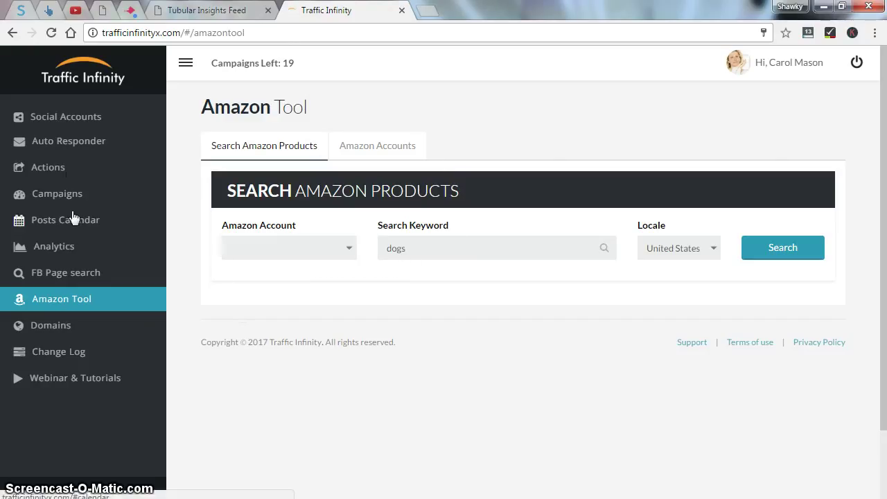
- Check the empty Amazon Account list, then scroll the members blog thank-you page to its link buttons
{"action": "left_click", "coordinate": [239, 252]}
{"action": "left_click", "coordinate": [248, 264]}
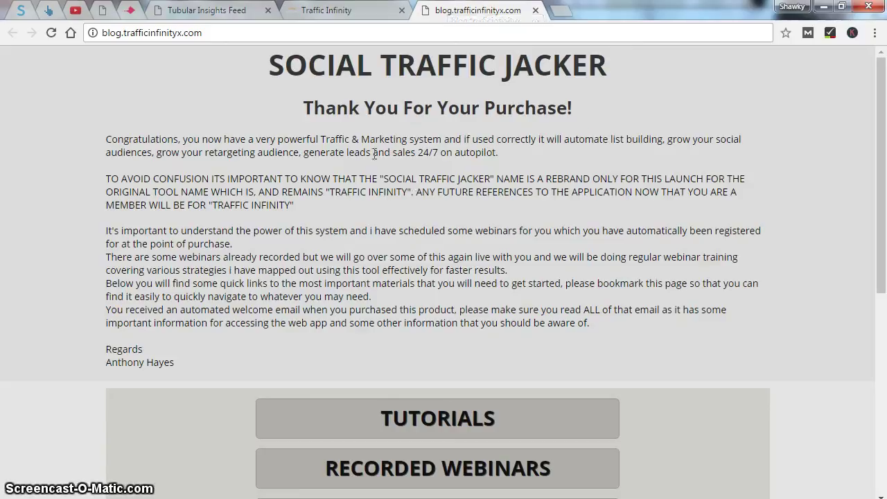
{"action": "scroll", "coordinate": [365, 108], "scroll_direction": "down", "scroll_amount": 4}
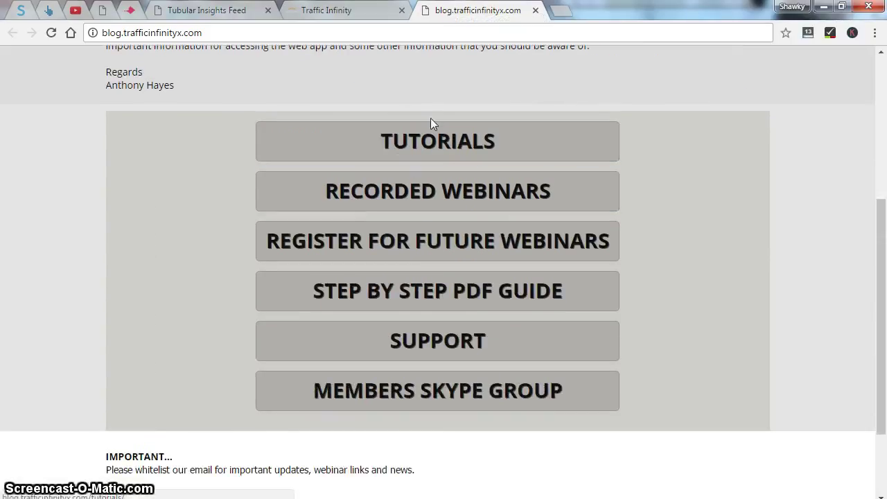
- Browse the TUTORIALS videos, then go back and scroll through the members thank-you page
{"action": "left_click", "coordinate": [429, 145]}
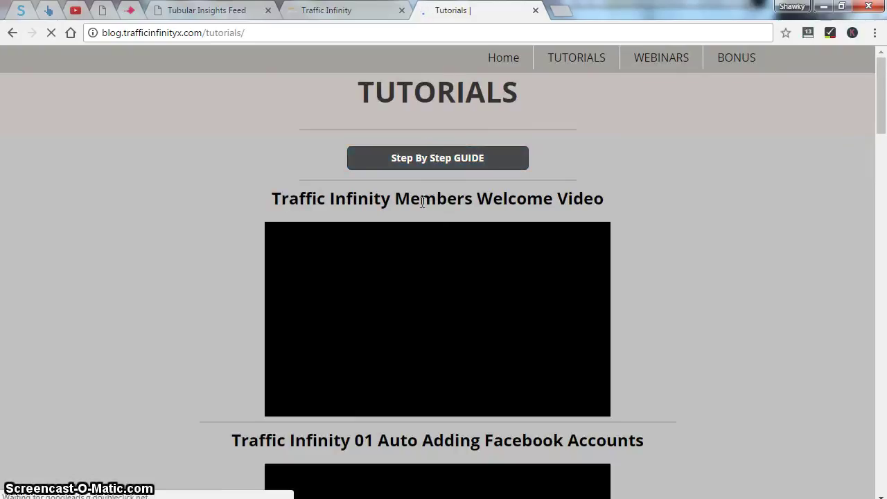
{"action": "scroll", "coordinate": [422, 201], "scroll_direction": "down", "scroll_amount": 2}
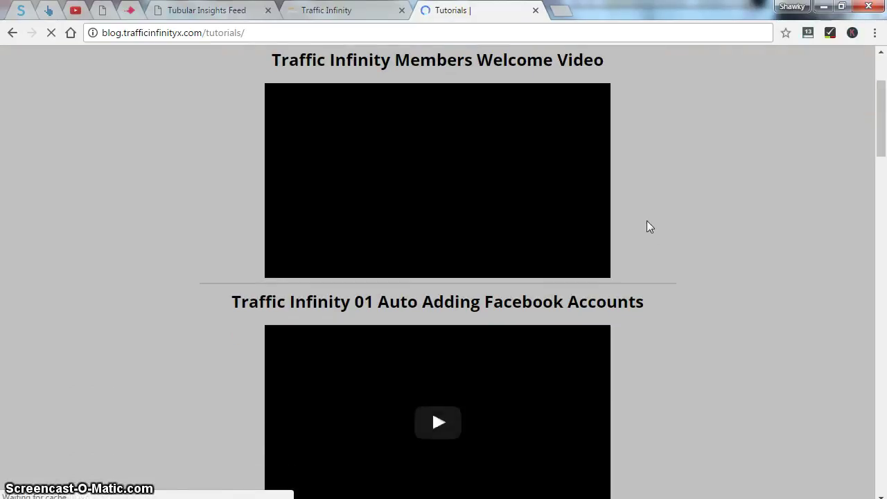
{"action": "left_click_drag", "start_coordinate": [881, 119], "coordinate": [885, 182]}
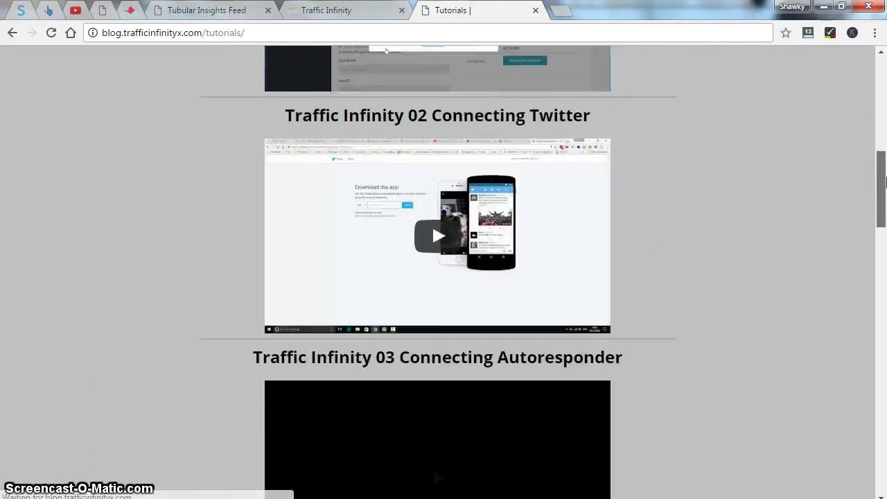
{"action": "scroll", "coordinate": [885, 182], "scroll_direction": "down", "scroll_amount": 5}
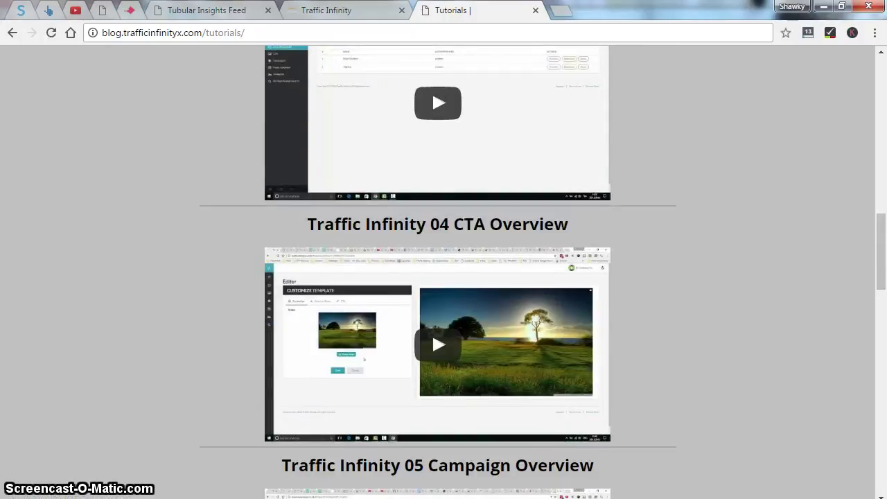
{"action": "left_click", "coordinate": [12, 33]}
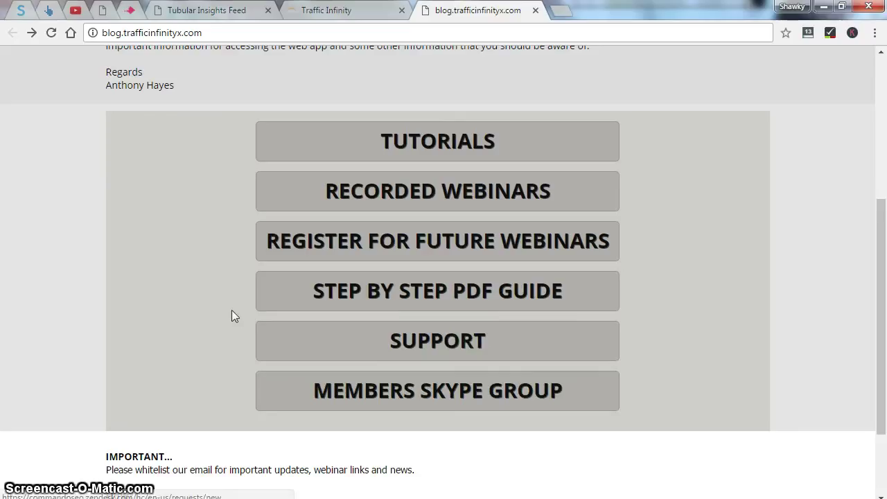
{"action": "scroll", "coordinate": [231, 309], "scroll_direction": "down", "scroll_amount": 2}
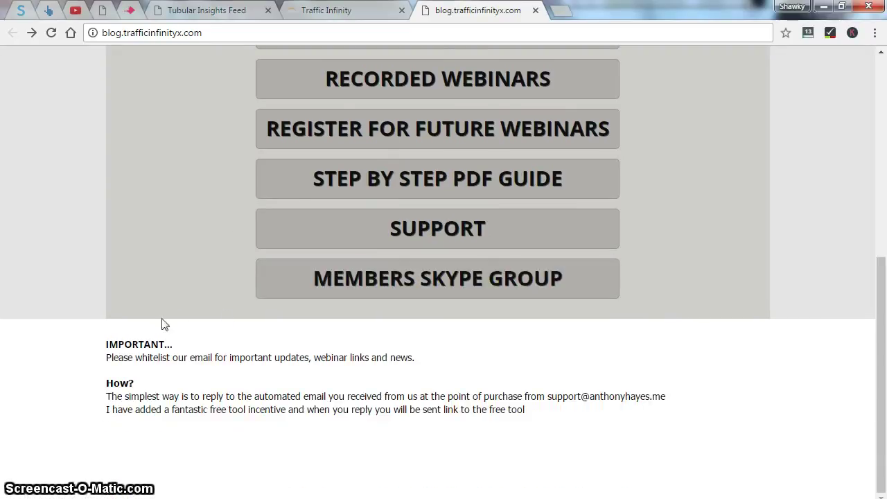
{"action": "scroll", "coordinate": [174, 312], "scroll_direction": "up", "scroll_amount": 5}
{"action": "left_click", "coordinate": [535, 11]}
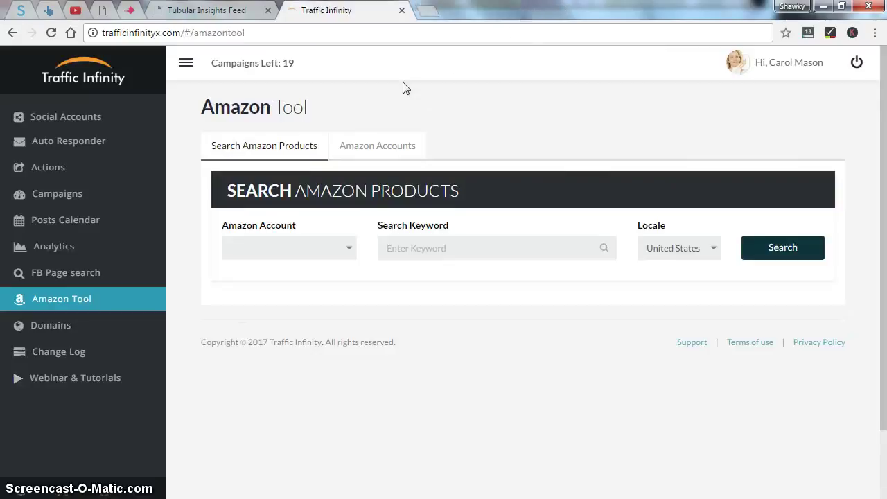